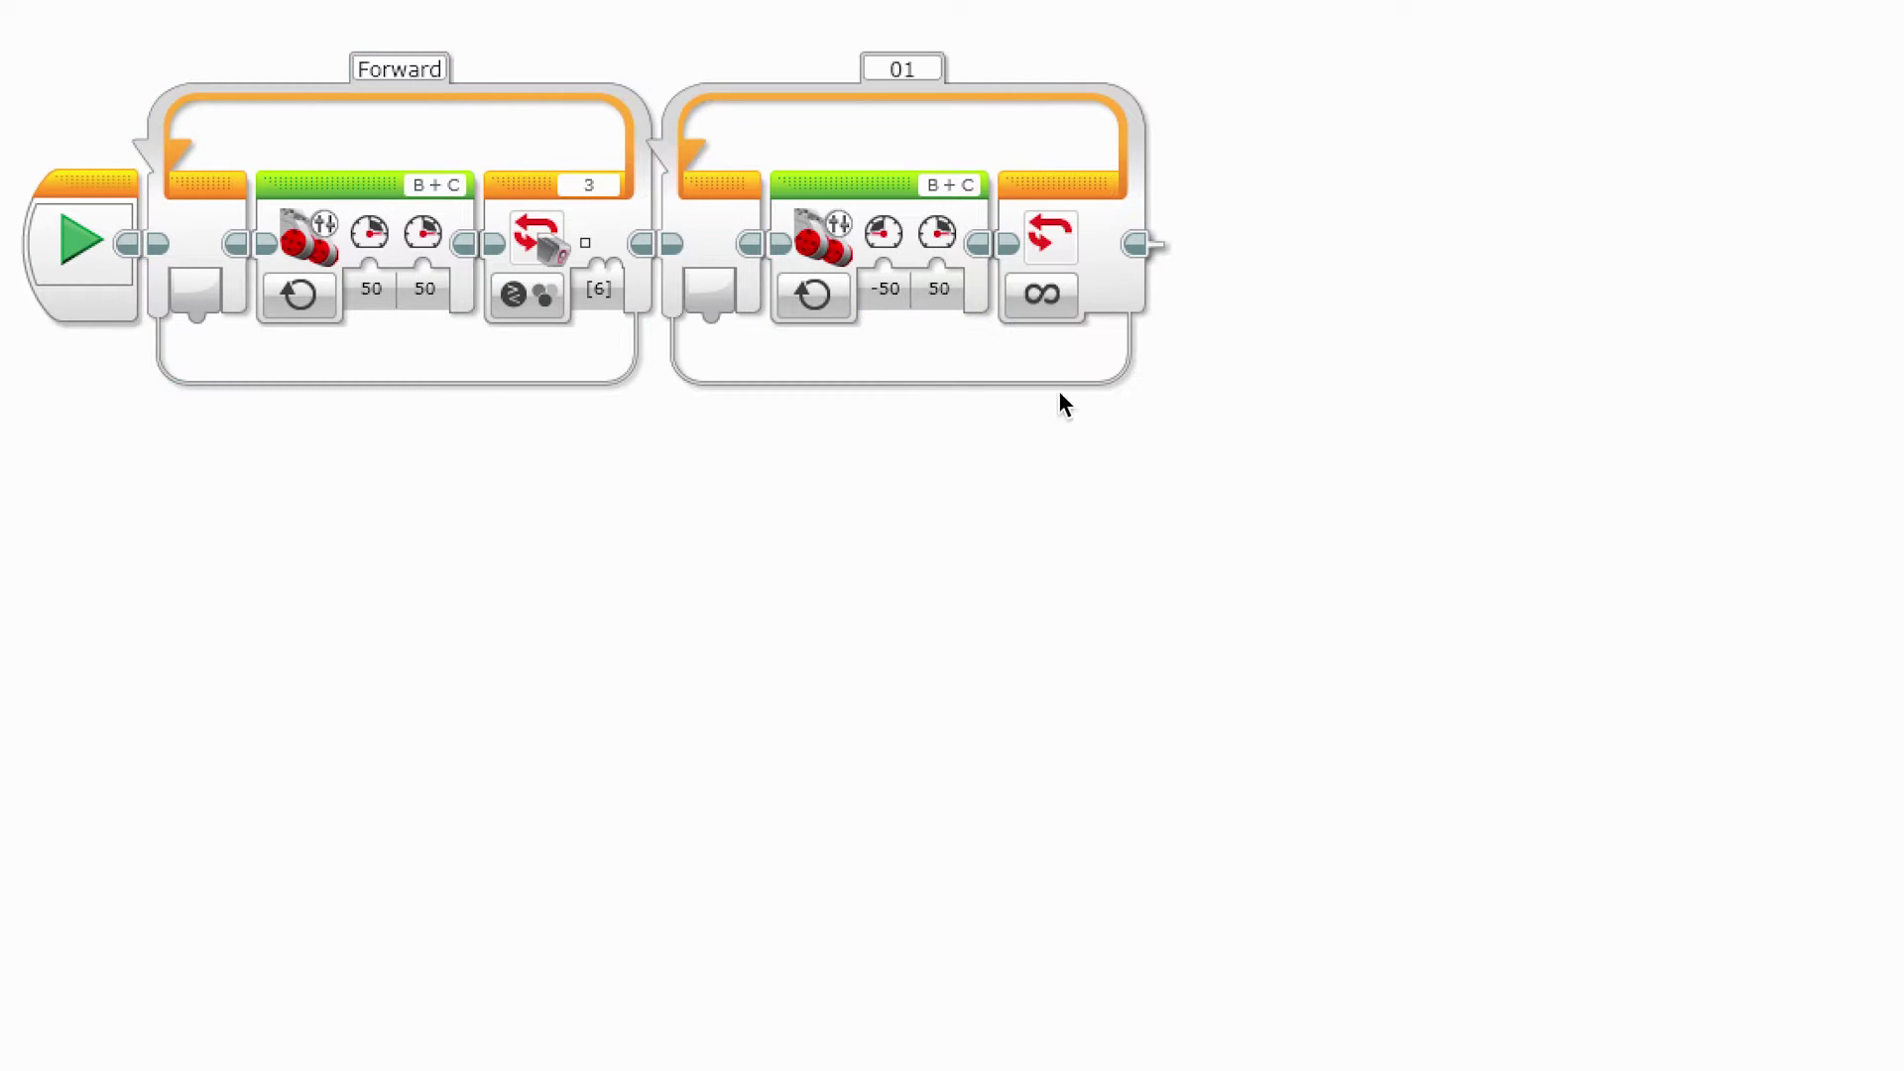
# Step: Make loop 01 end on black only, then nest the Forward and Left loops in the outer loop
pyautogui.click(1043, 297)
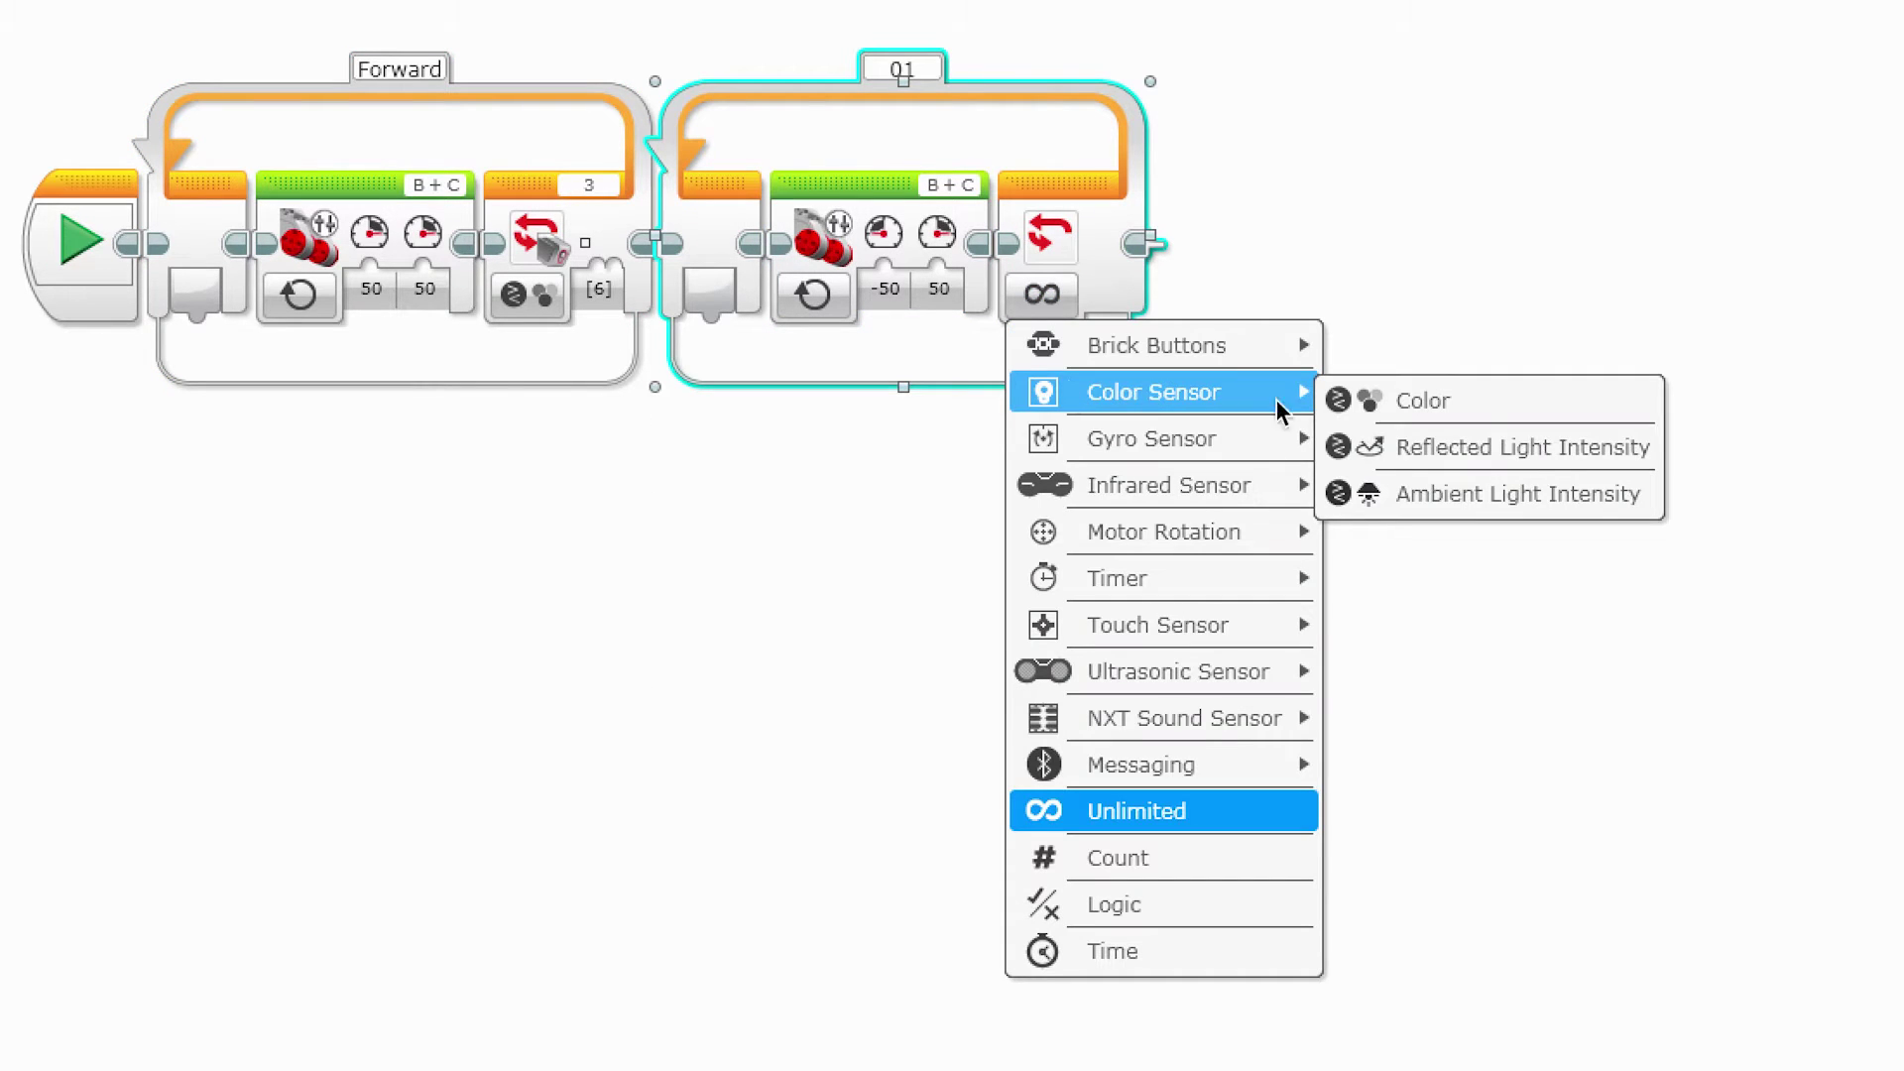
pyautogui.click(1398, 401)
pyautogui.click(1118, 293)
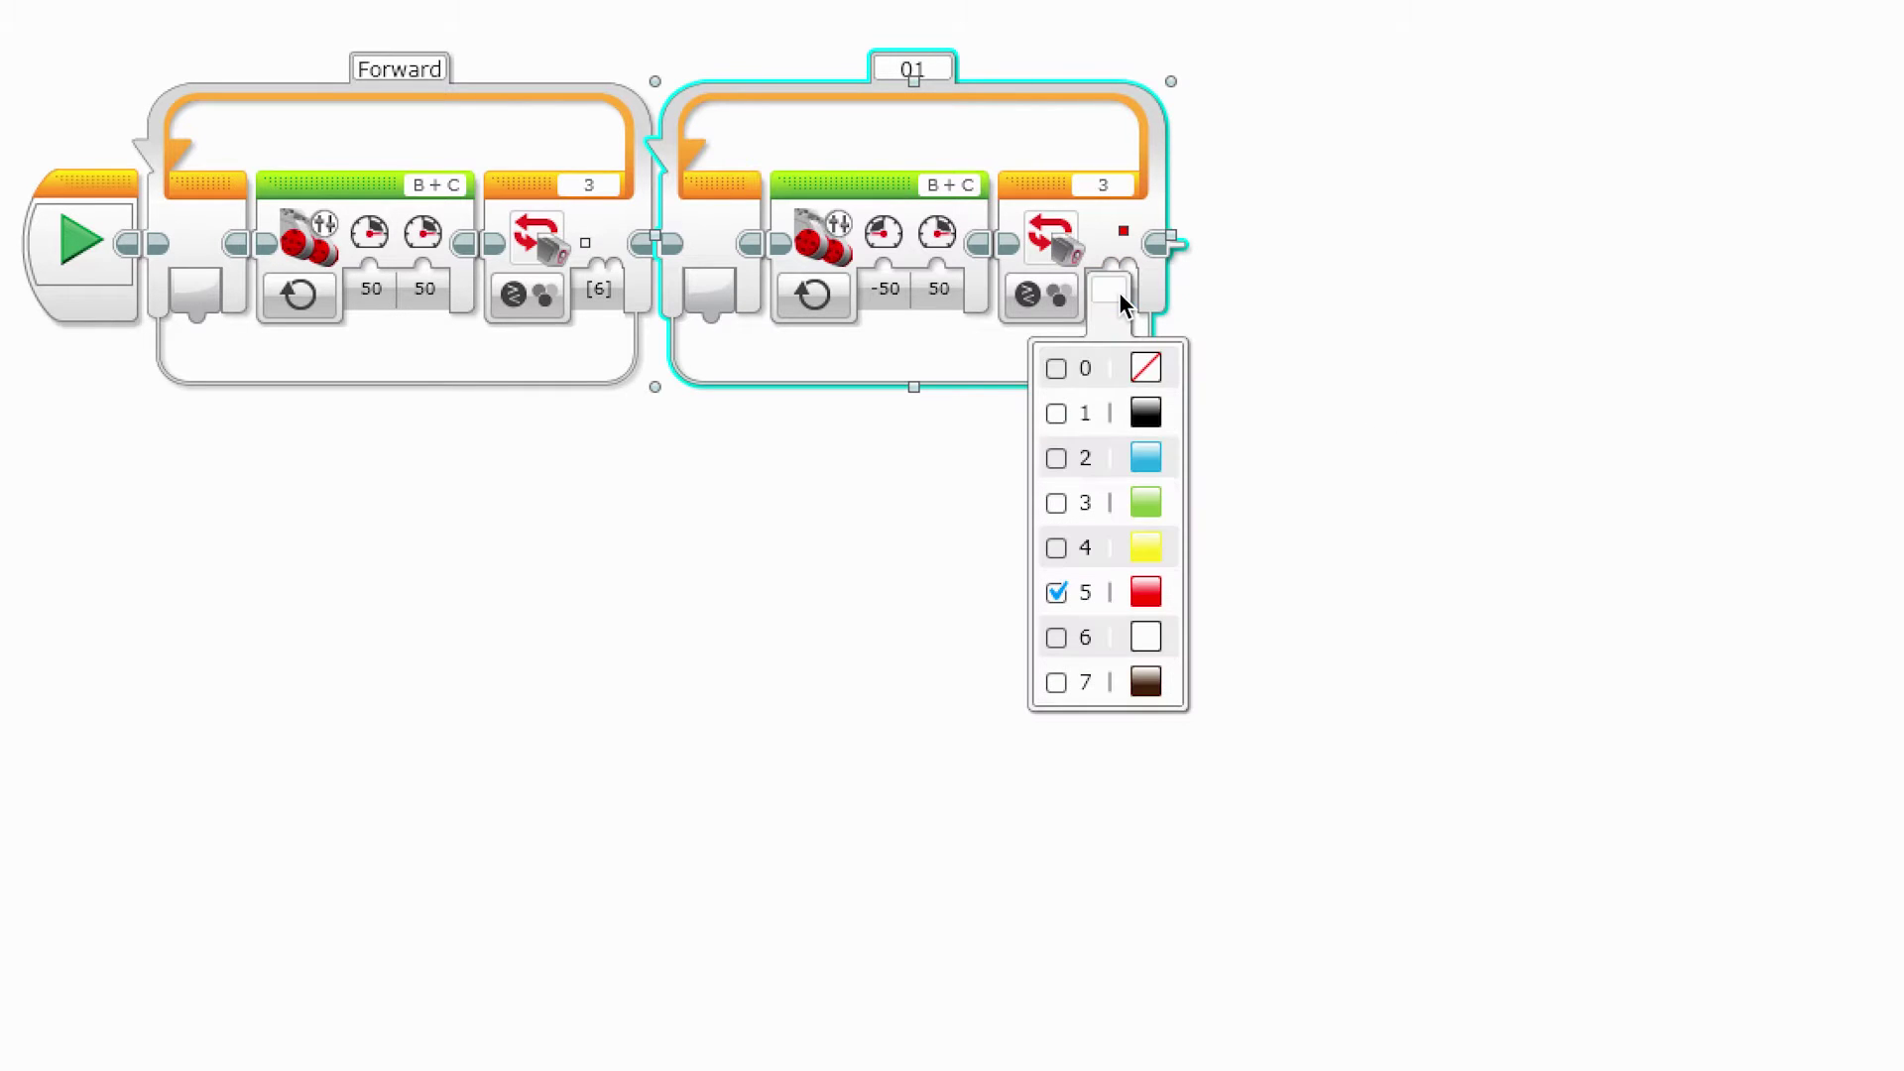
pyautogui.click(1057, 415)
pyautogui.click(1057, 593)
pyautogui.click(1337, 581)
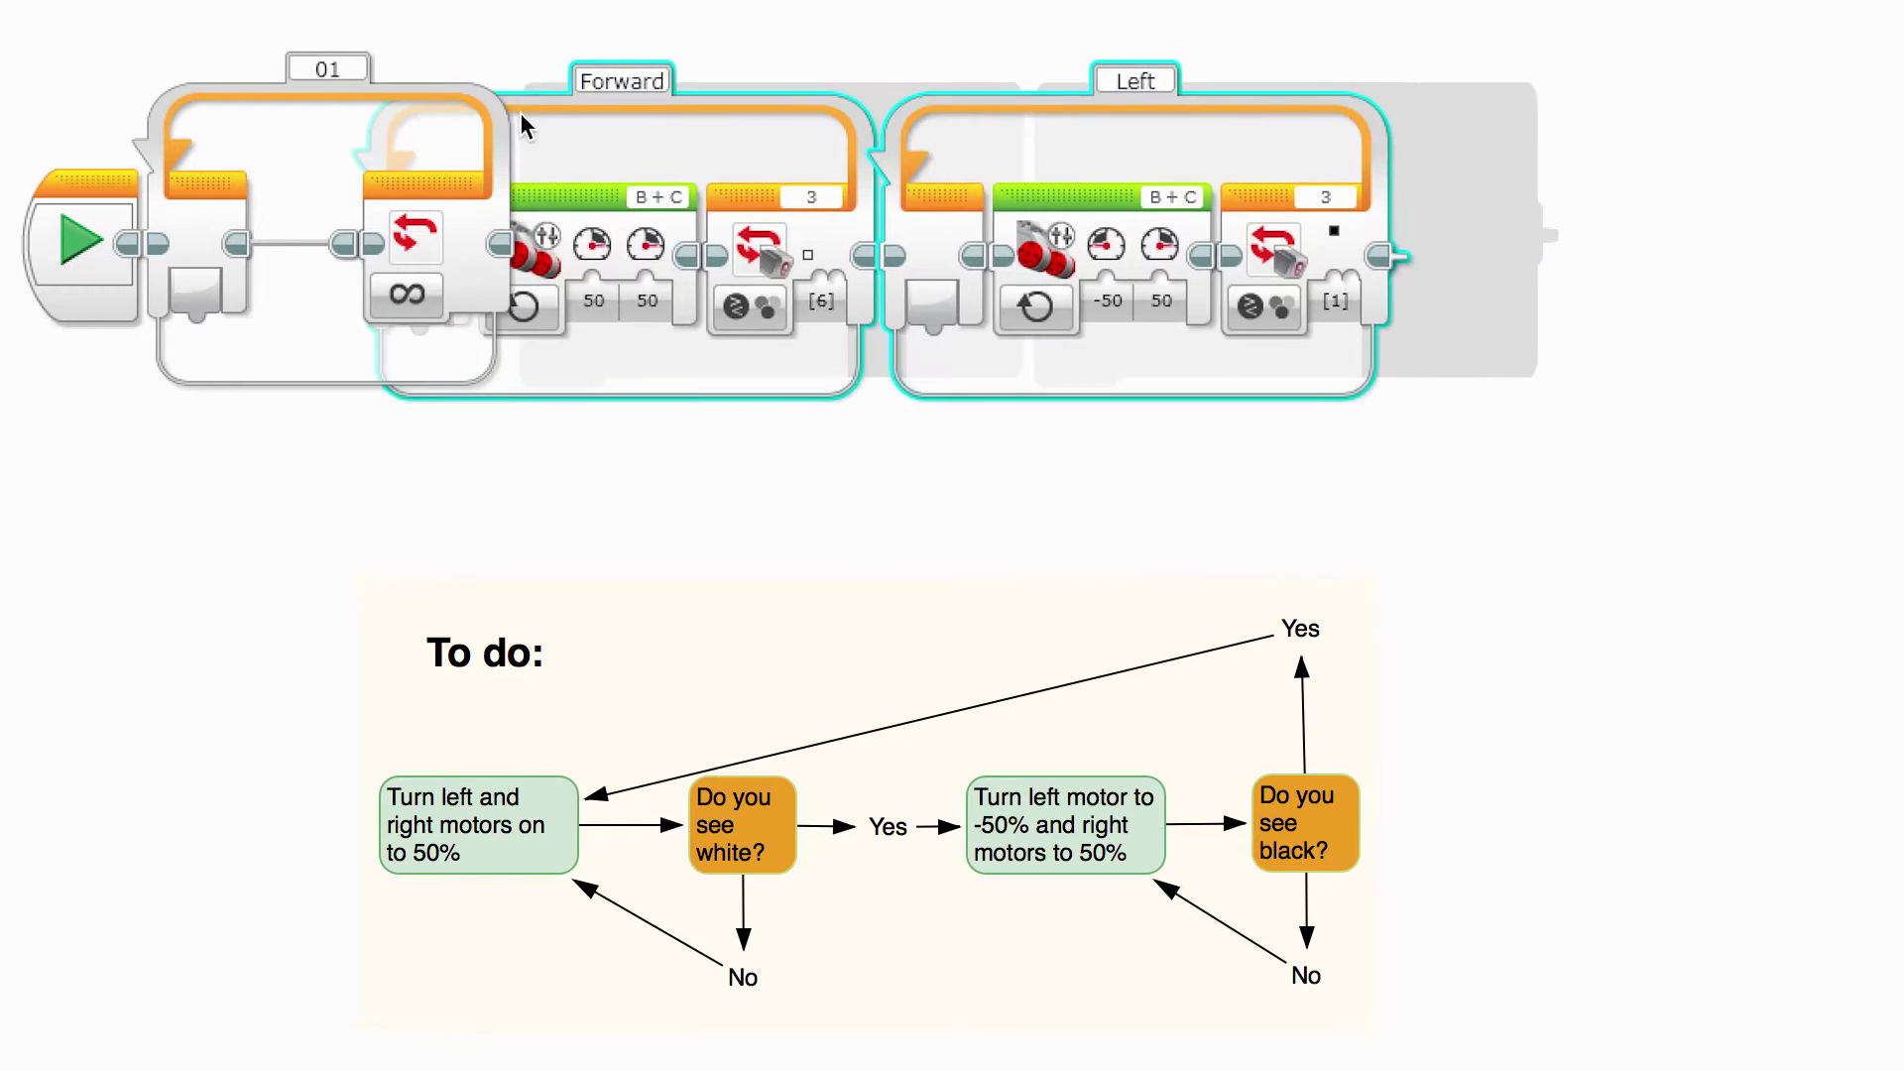
pyautogui.moveTo(519, 112); pyautogui.dragTo(410, 136)
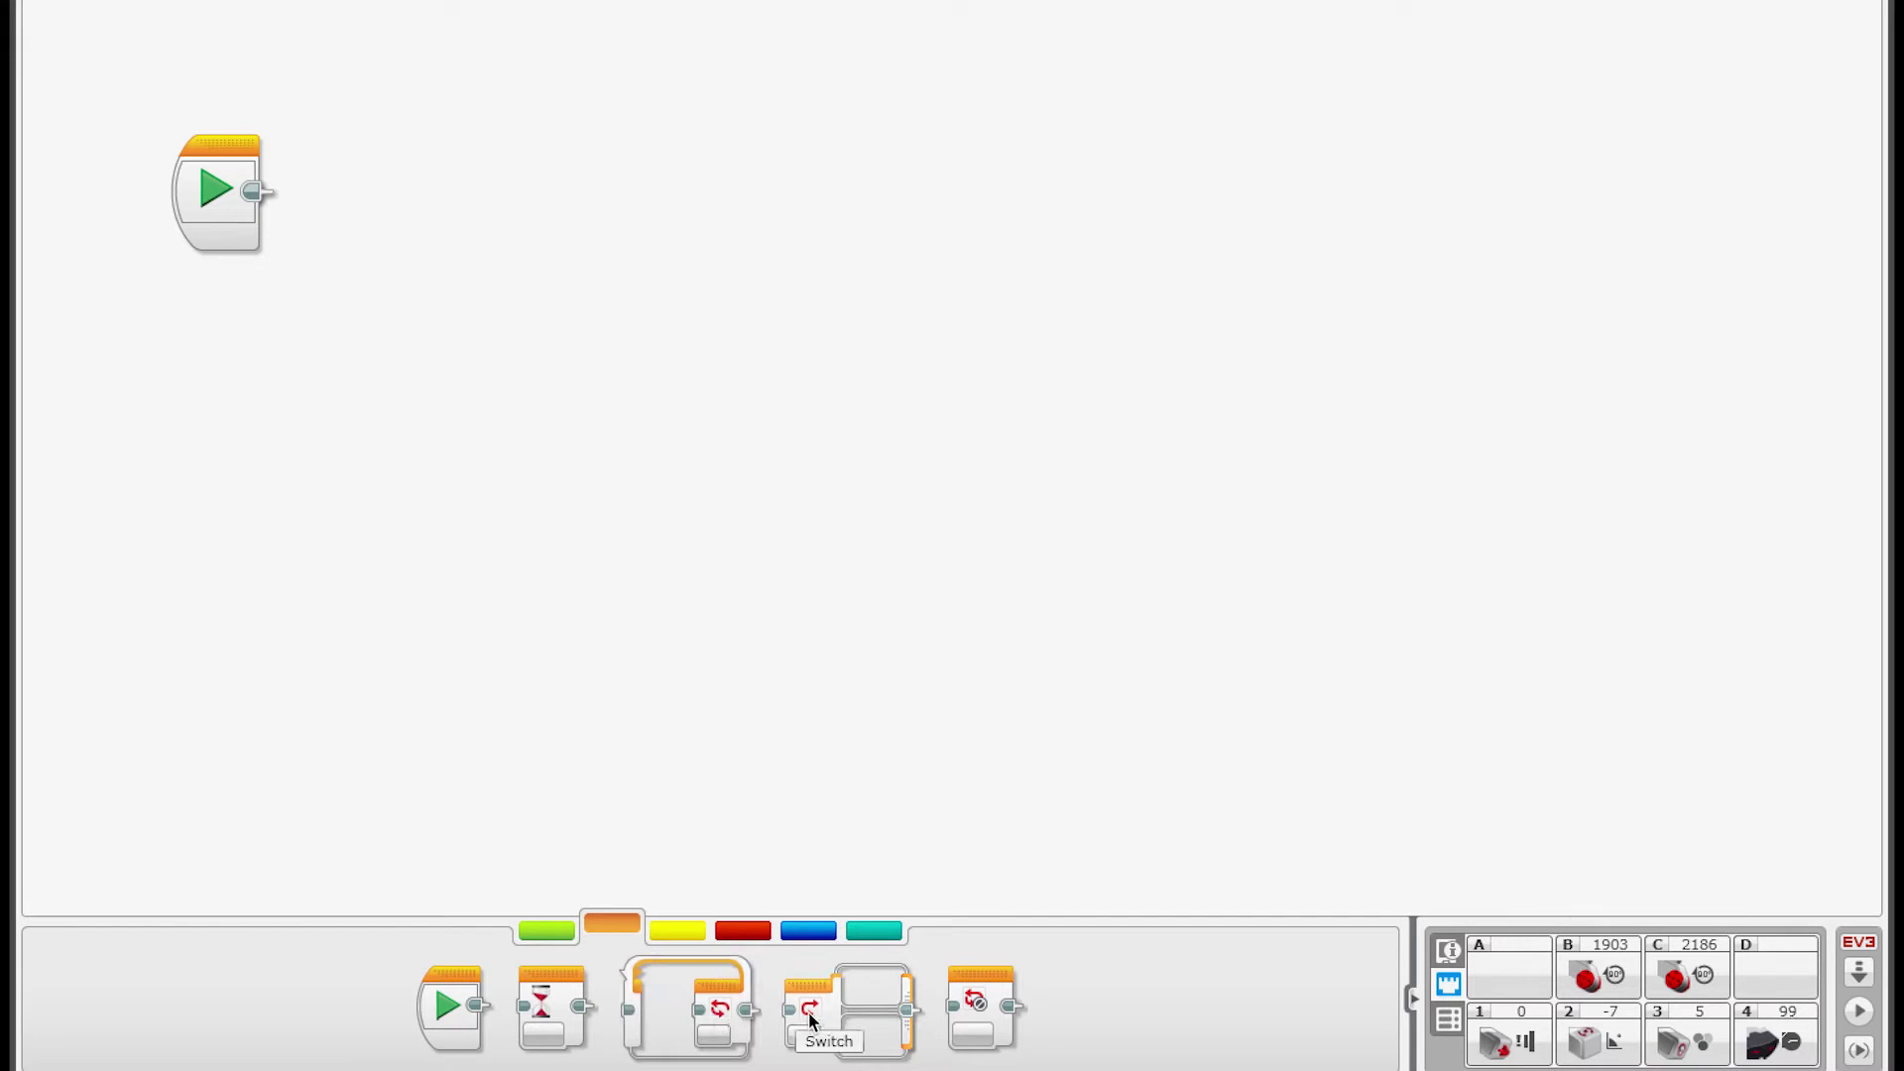
# Step: Insert a Switch after the start block, choose its sensor mode, and duplicate the colour switch
pyautogui.click(318, 199)
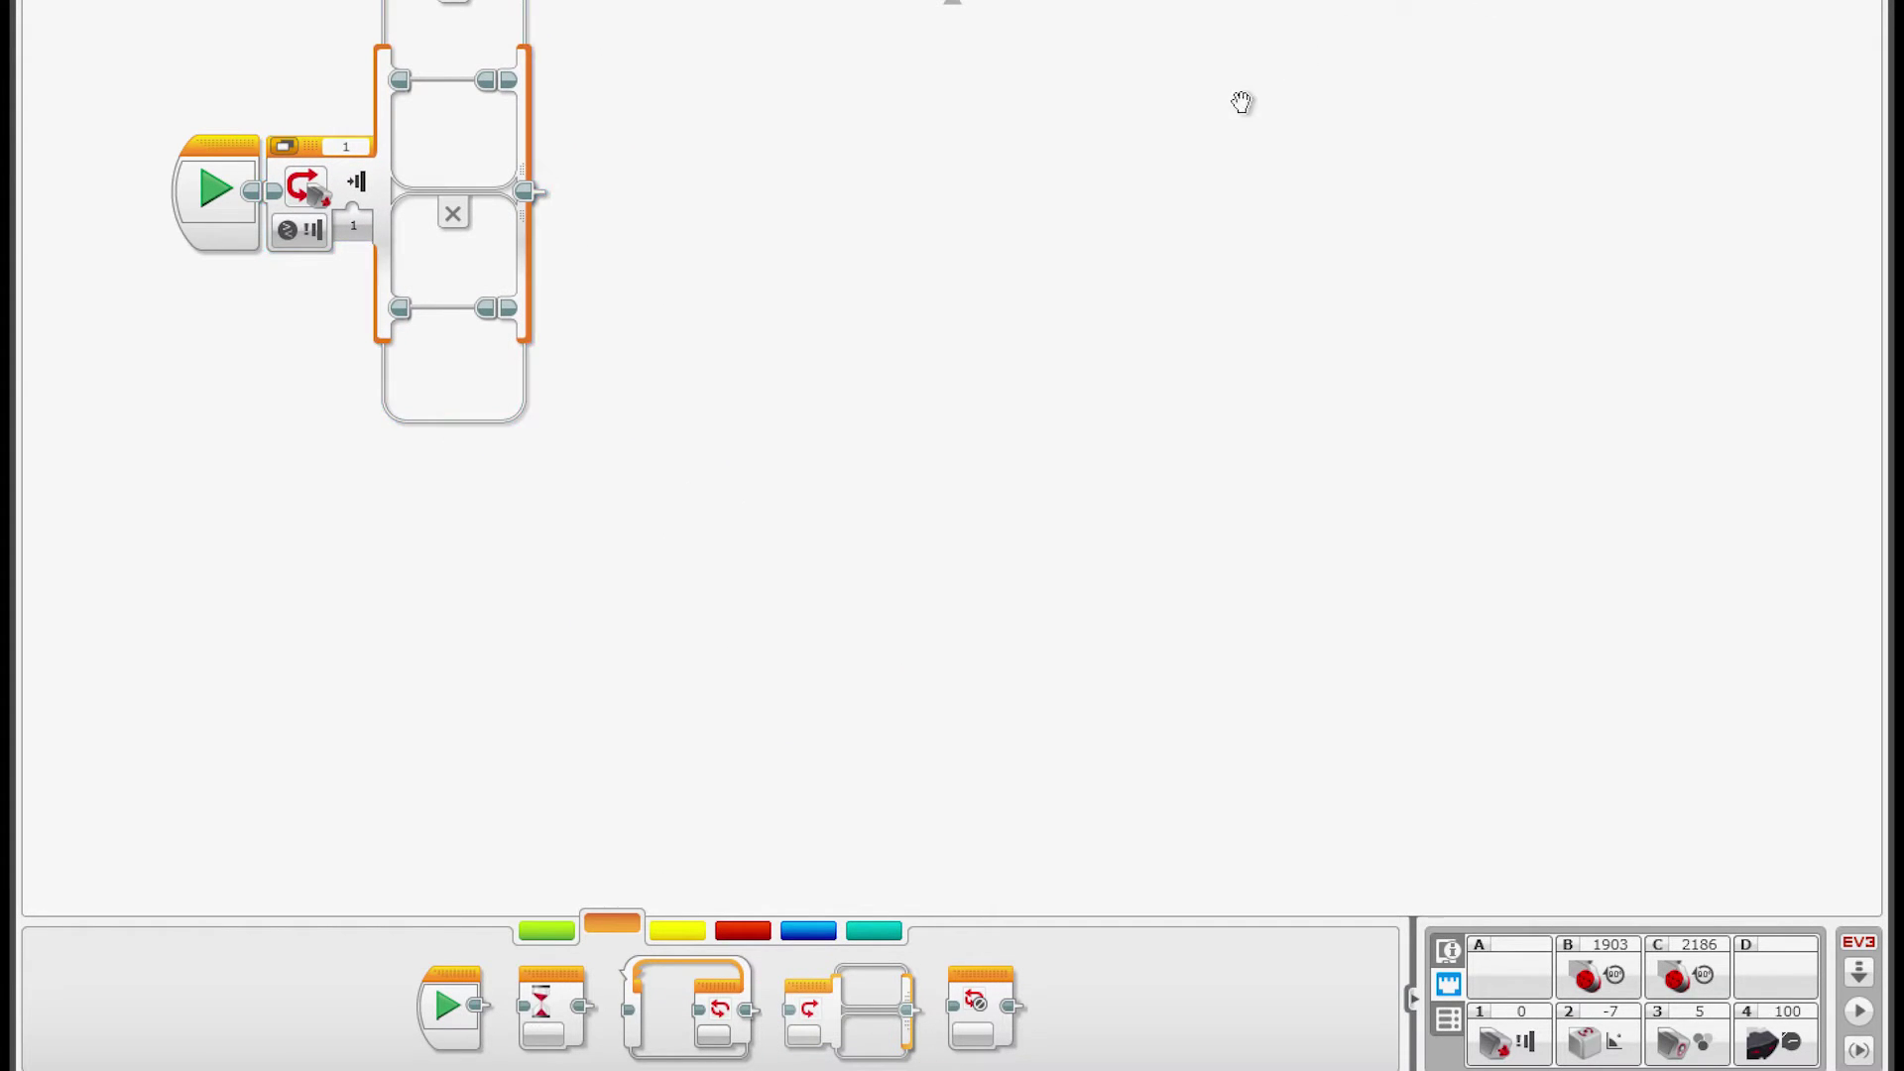
pyautogui.moveTo(1242, 103); pyautogui.dragTo(1109, 274)
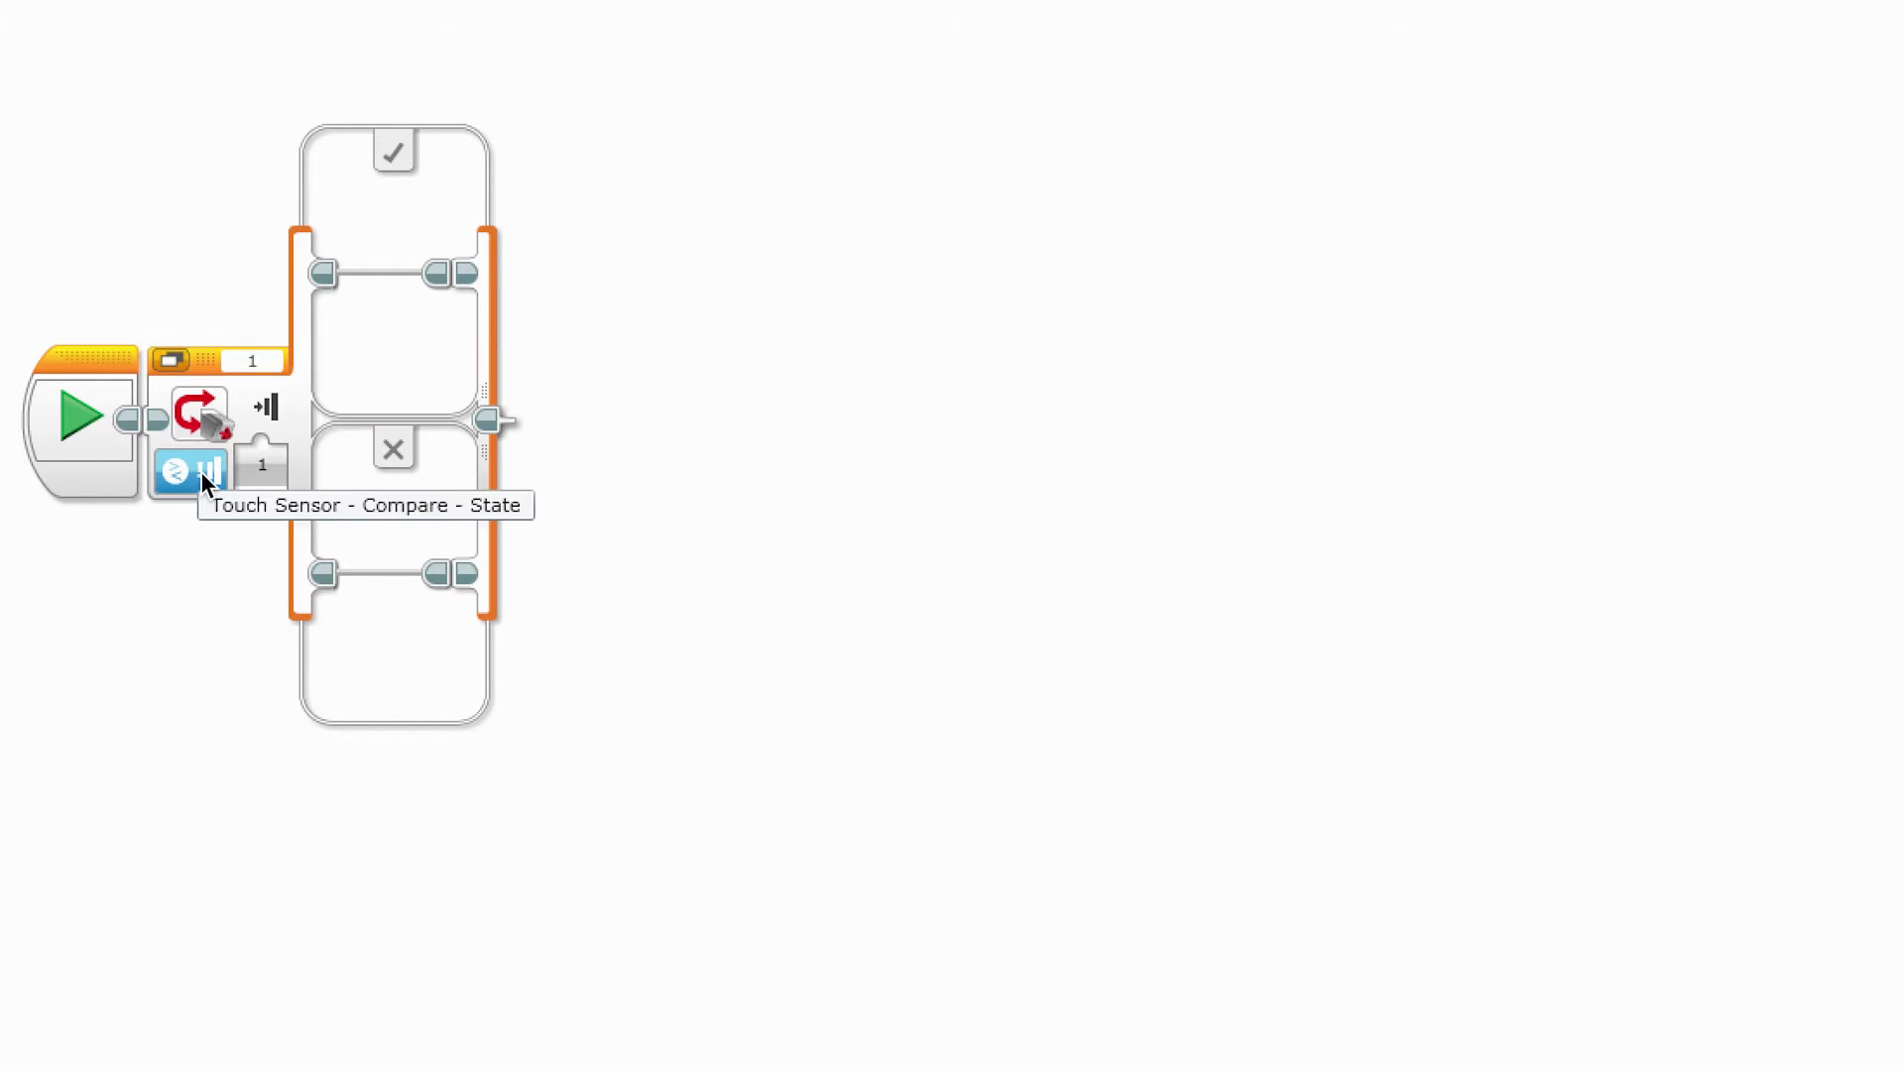
pyautogui.click(202, 471)
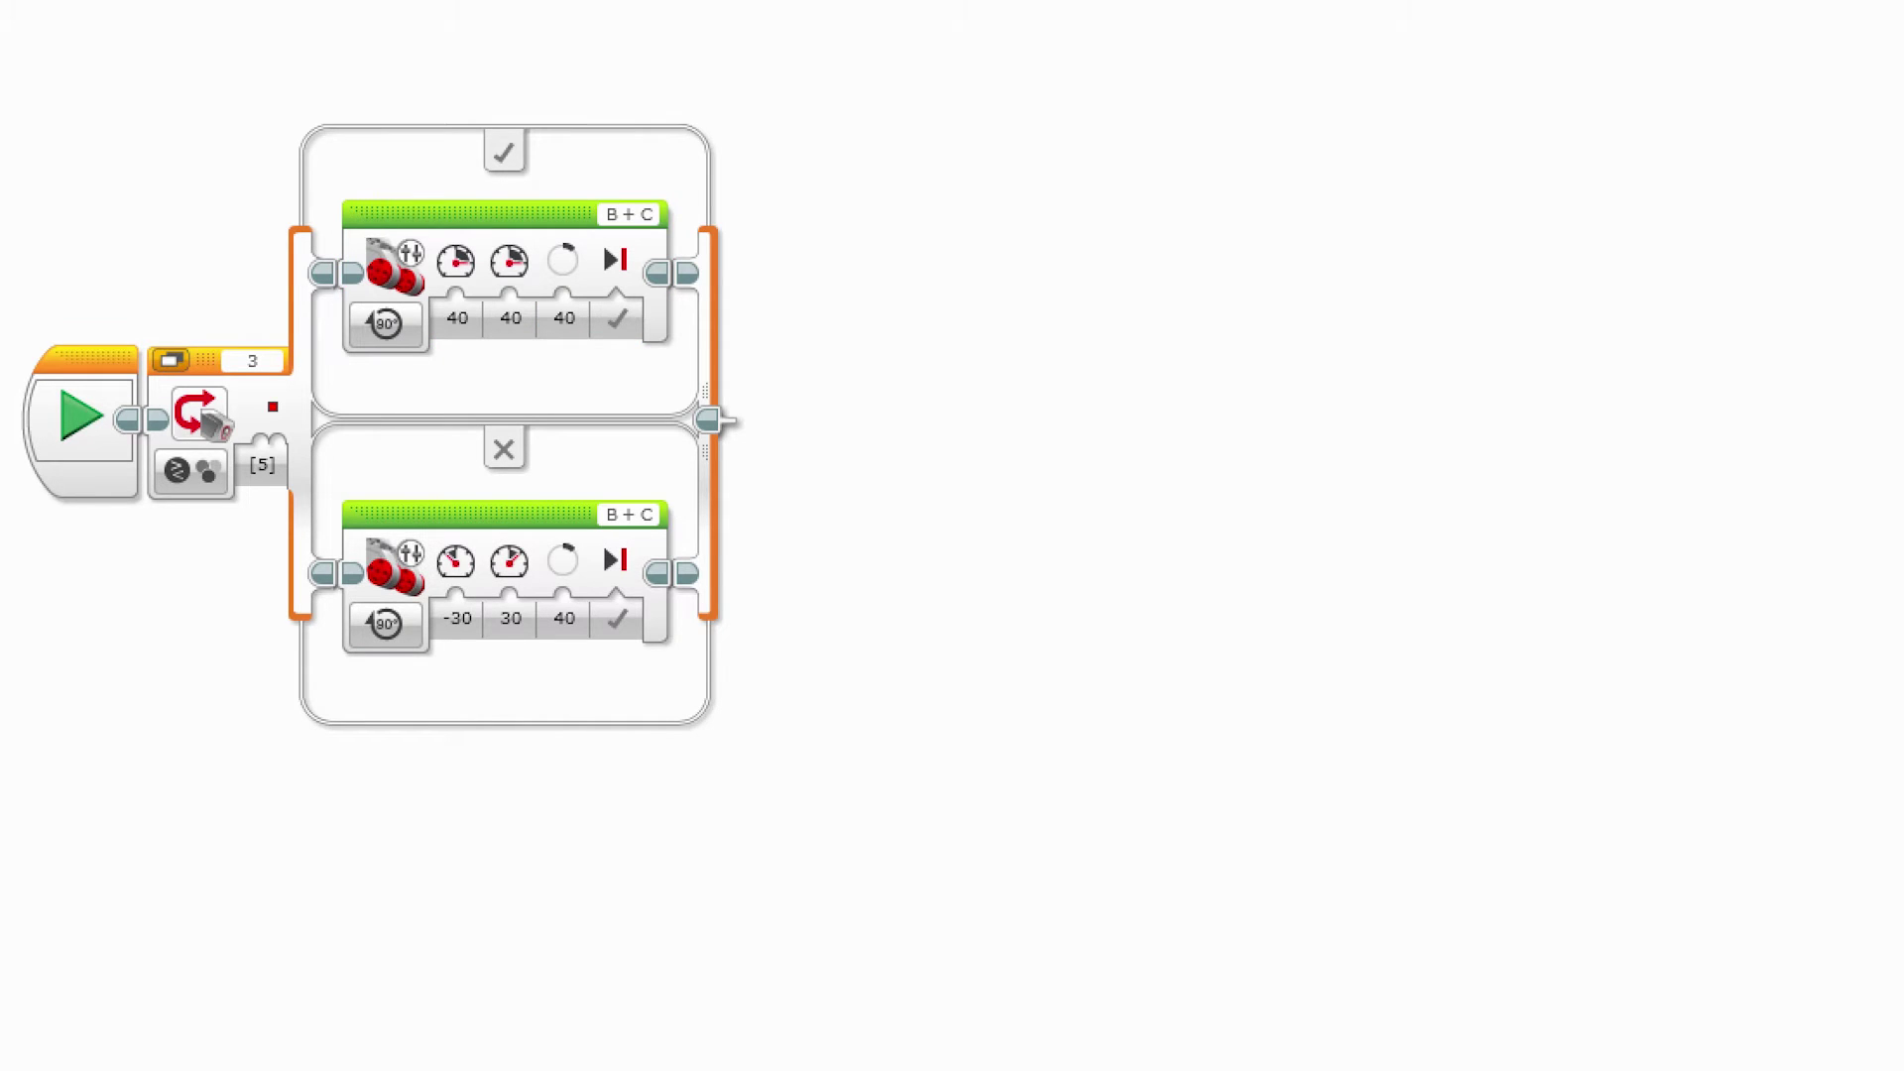
pyautogui.moveTo(263, 446)
pyautogui.mouseDown()
pyautogui.moveTo(280, 501)
pyautogui.moveTo(760, 415)
pyautogui.mouseUp()
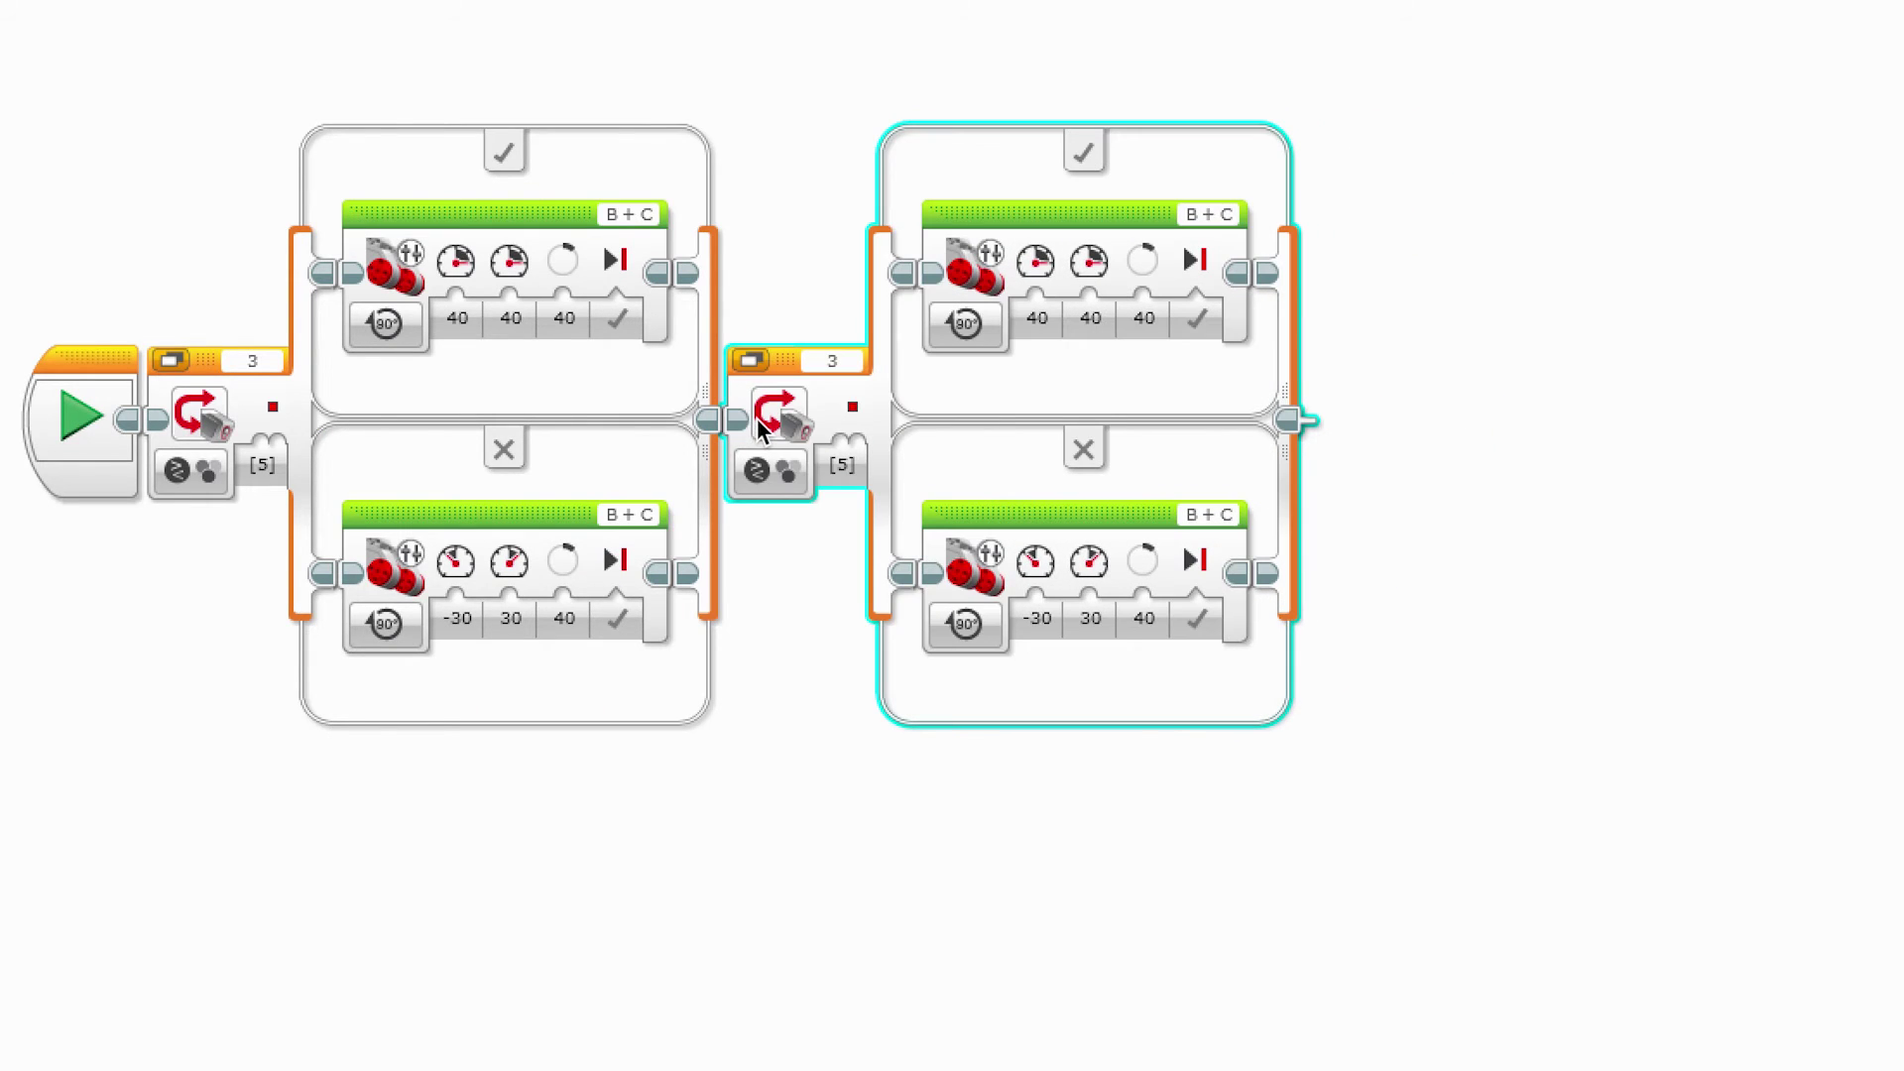
# Step: Set the copy's false-case Move Tank to powers 30 and -30 for 60 degrees
pyautogui.click(1030, 627)
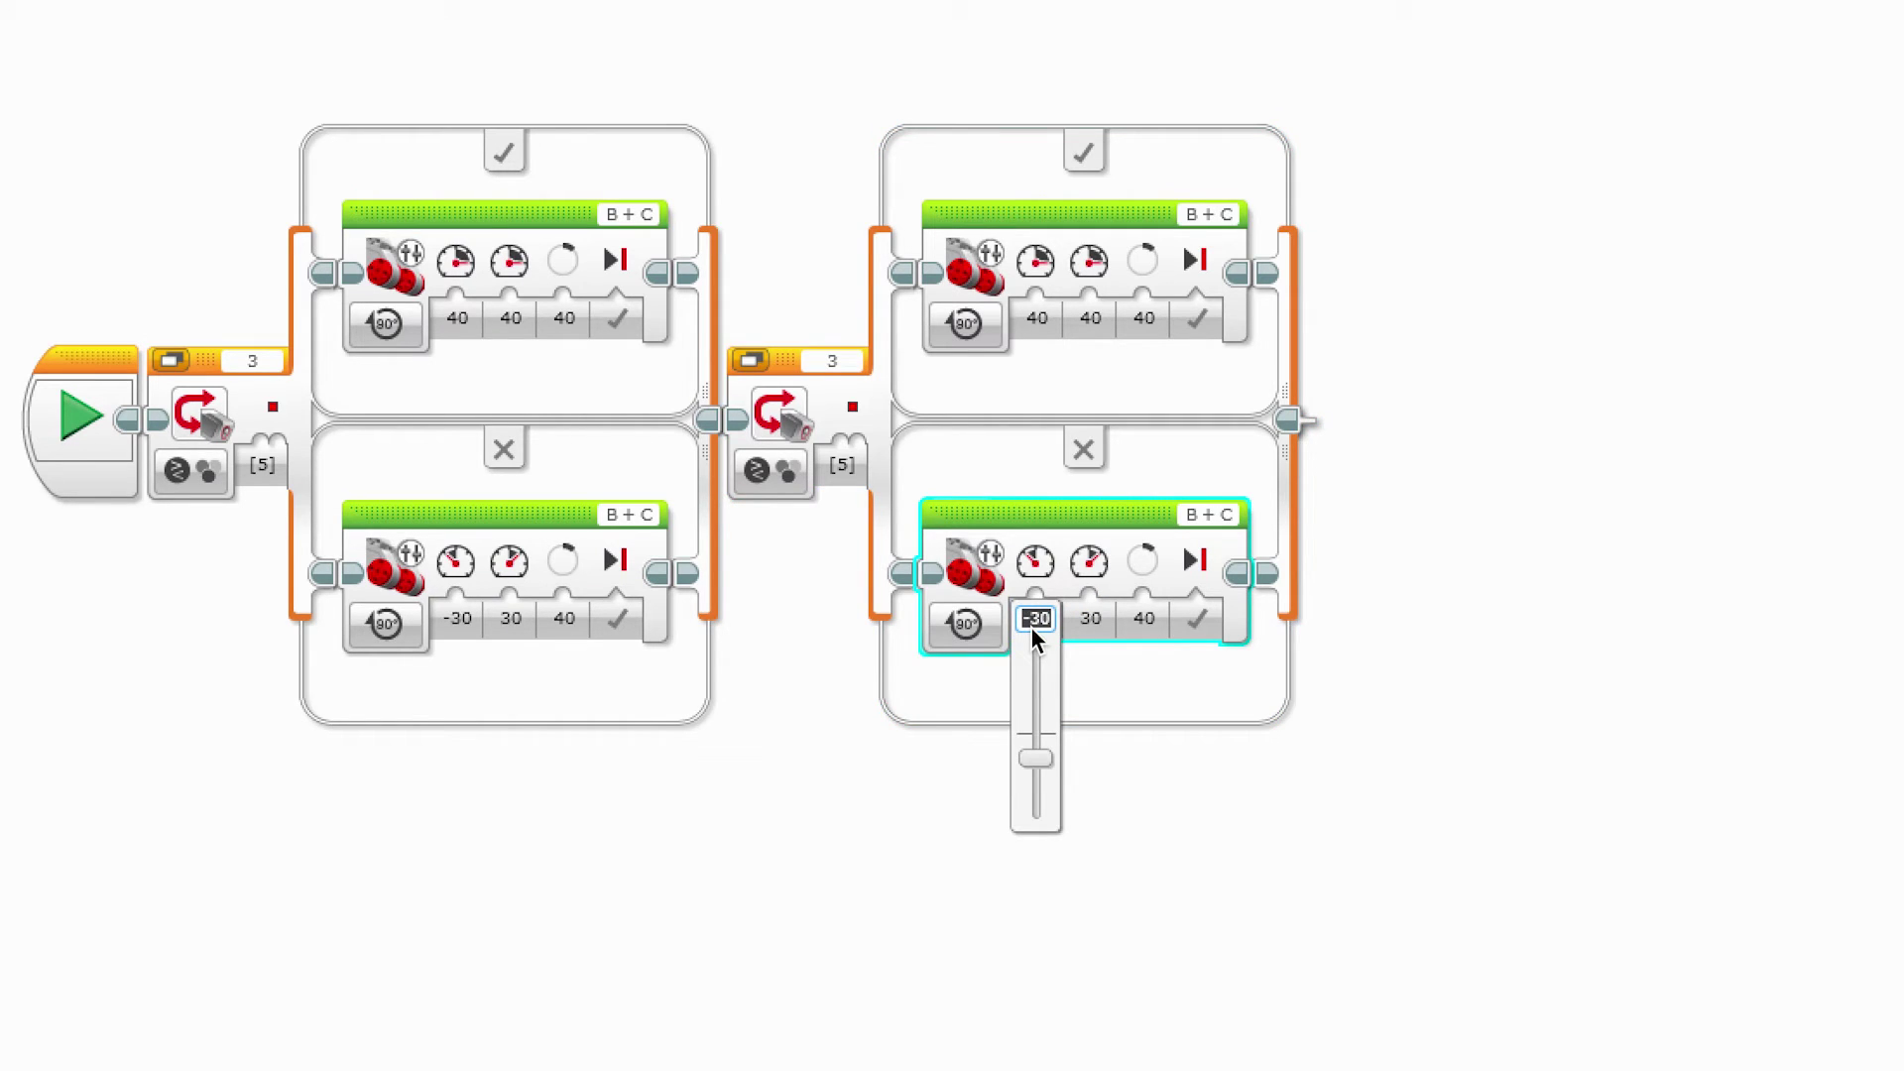
pyautogui.write('30')
pyautogui.click(1091, 619)
pyautogui.write('-30')
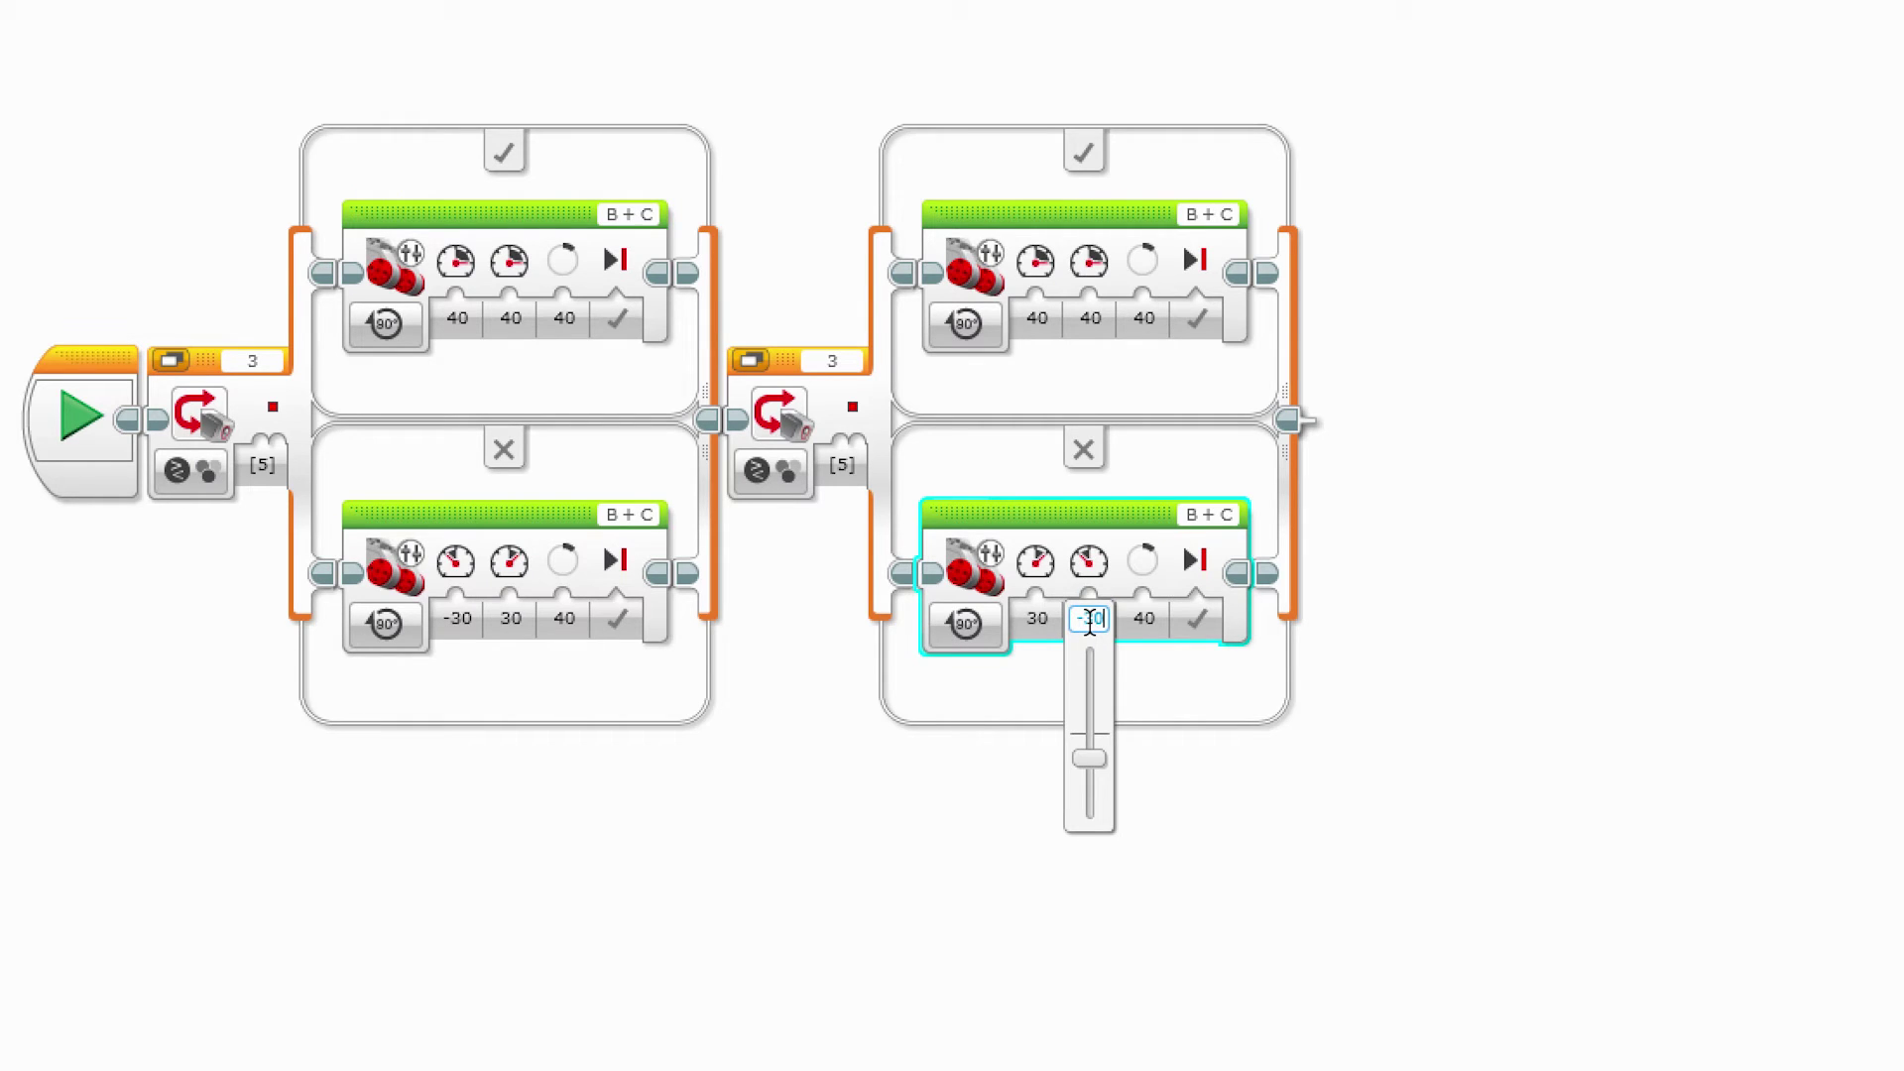
pyautogui.click(1365, 679)
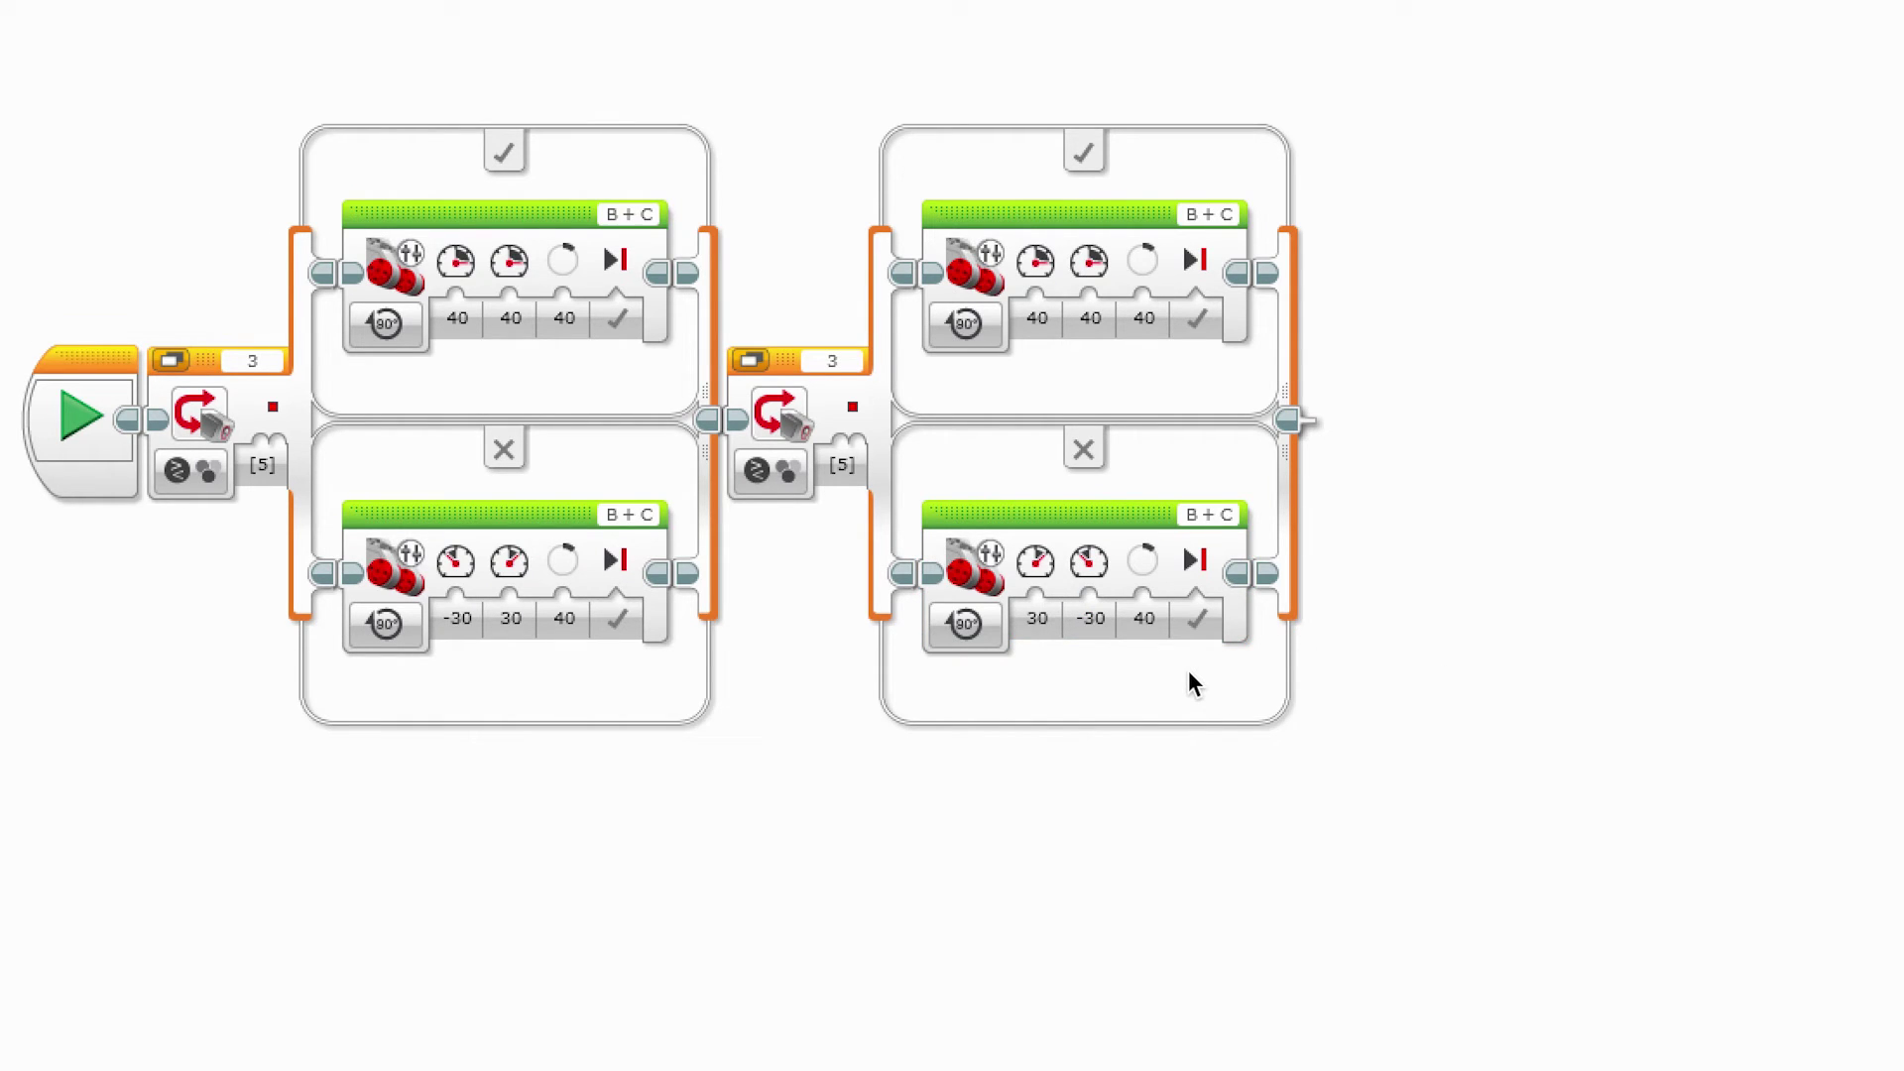
pyautogui.click(1140, 620)
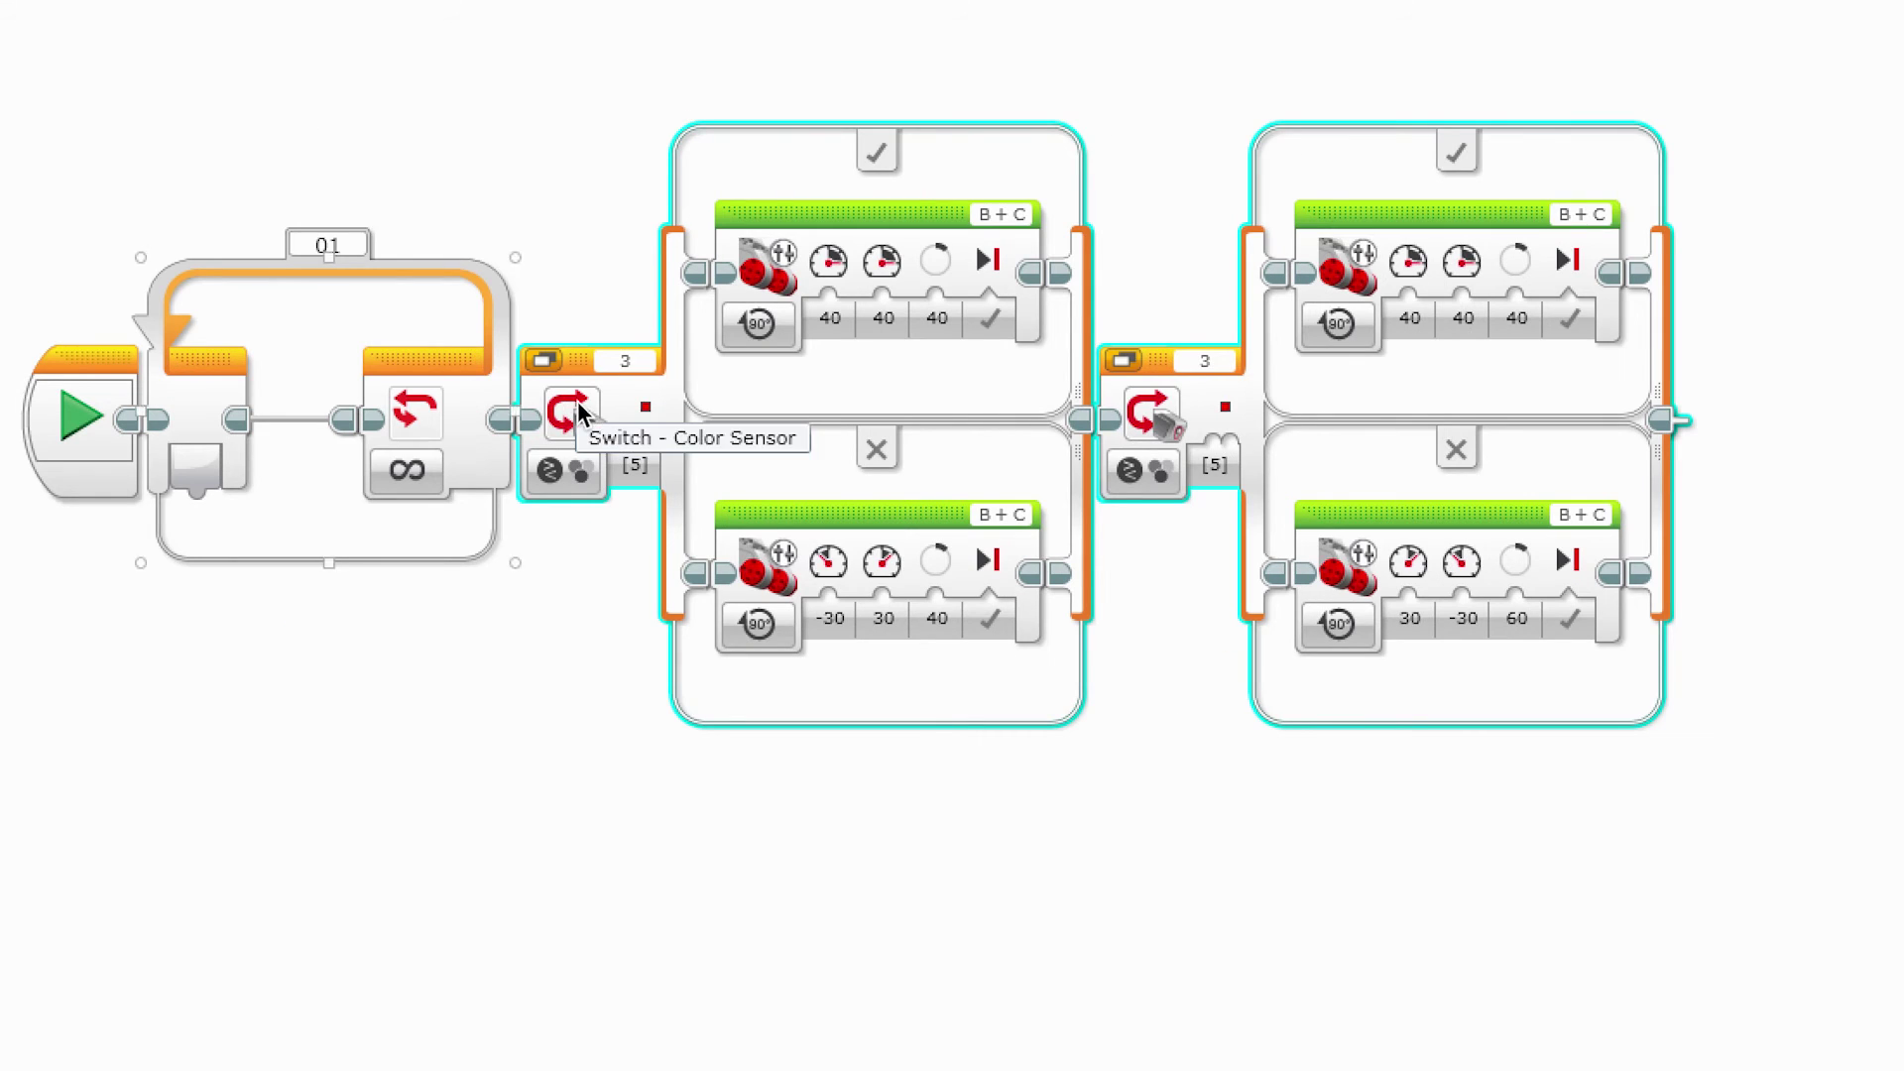
# Step: Put both switches in a loop named Red ending on a colour reading, and adjust the turn's degrees
pyautogui.moveTo(582, 417); pyautogui.dragTo(346, 414)
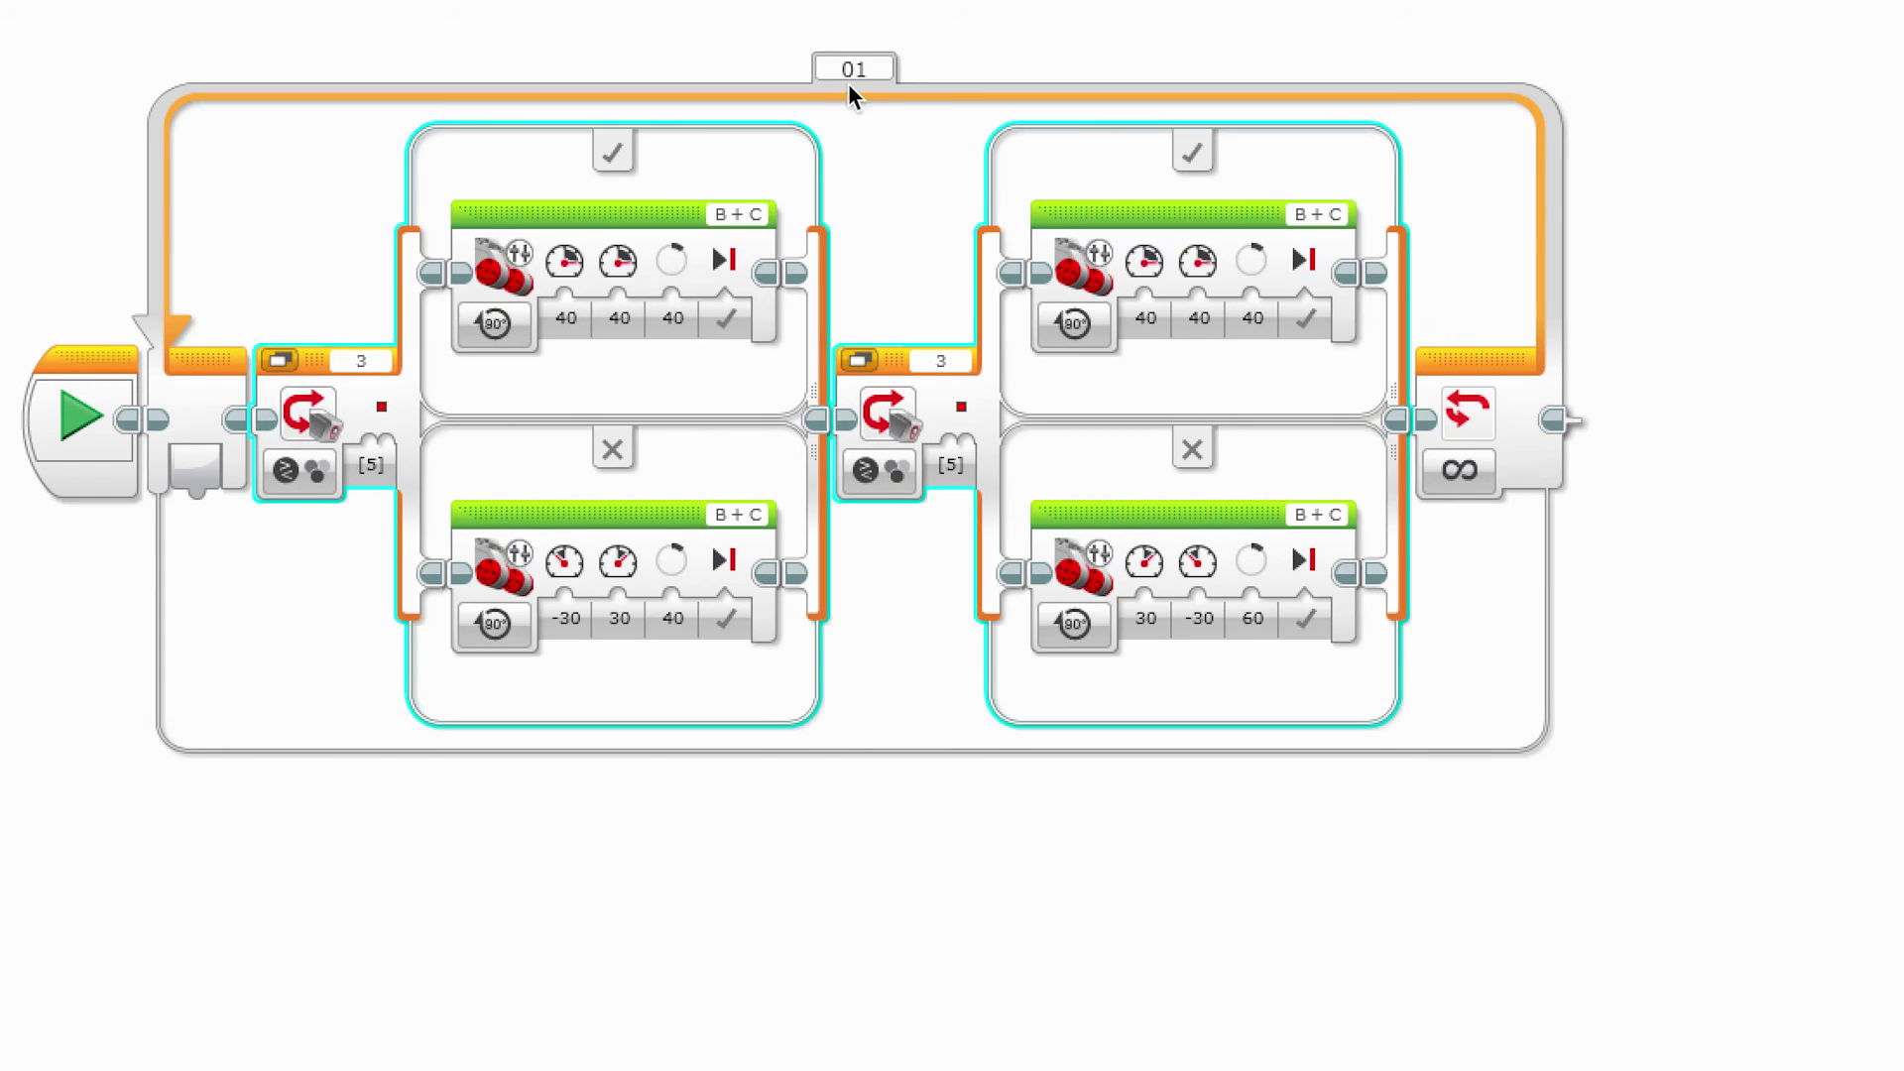
pyautogui.click(1459, 471)
pyautogui.write('Red')
pyautogui.click(1831, 573)
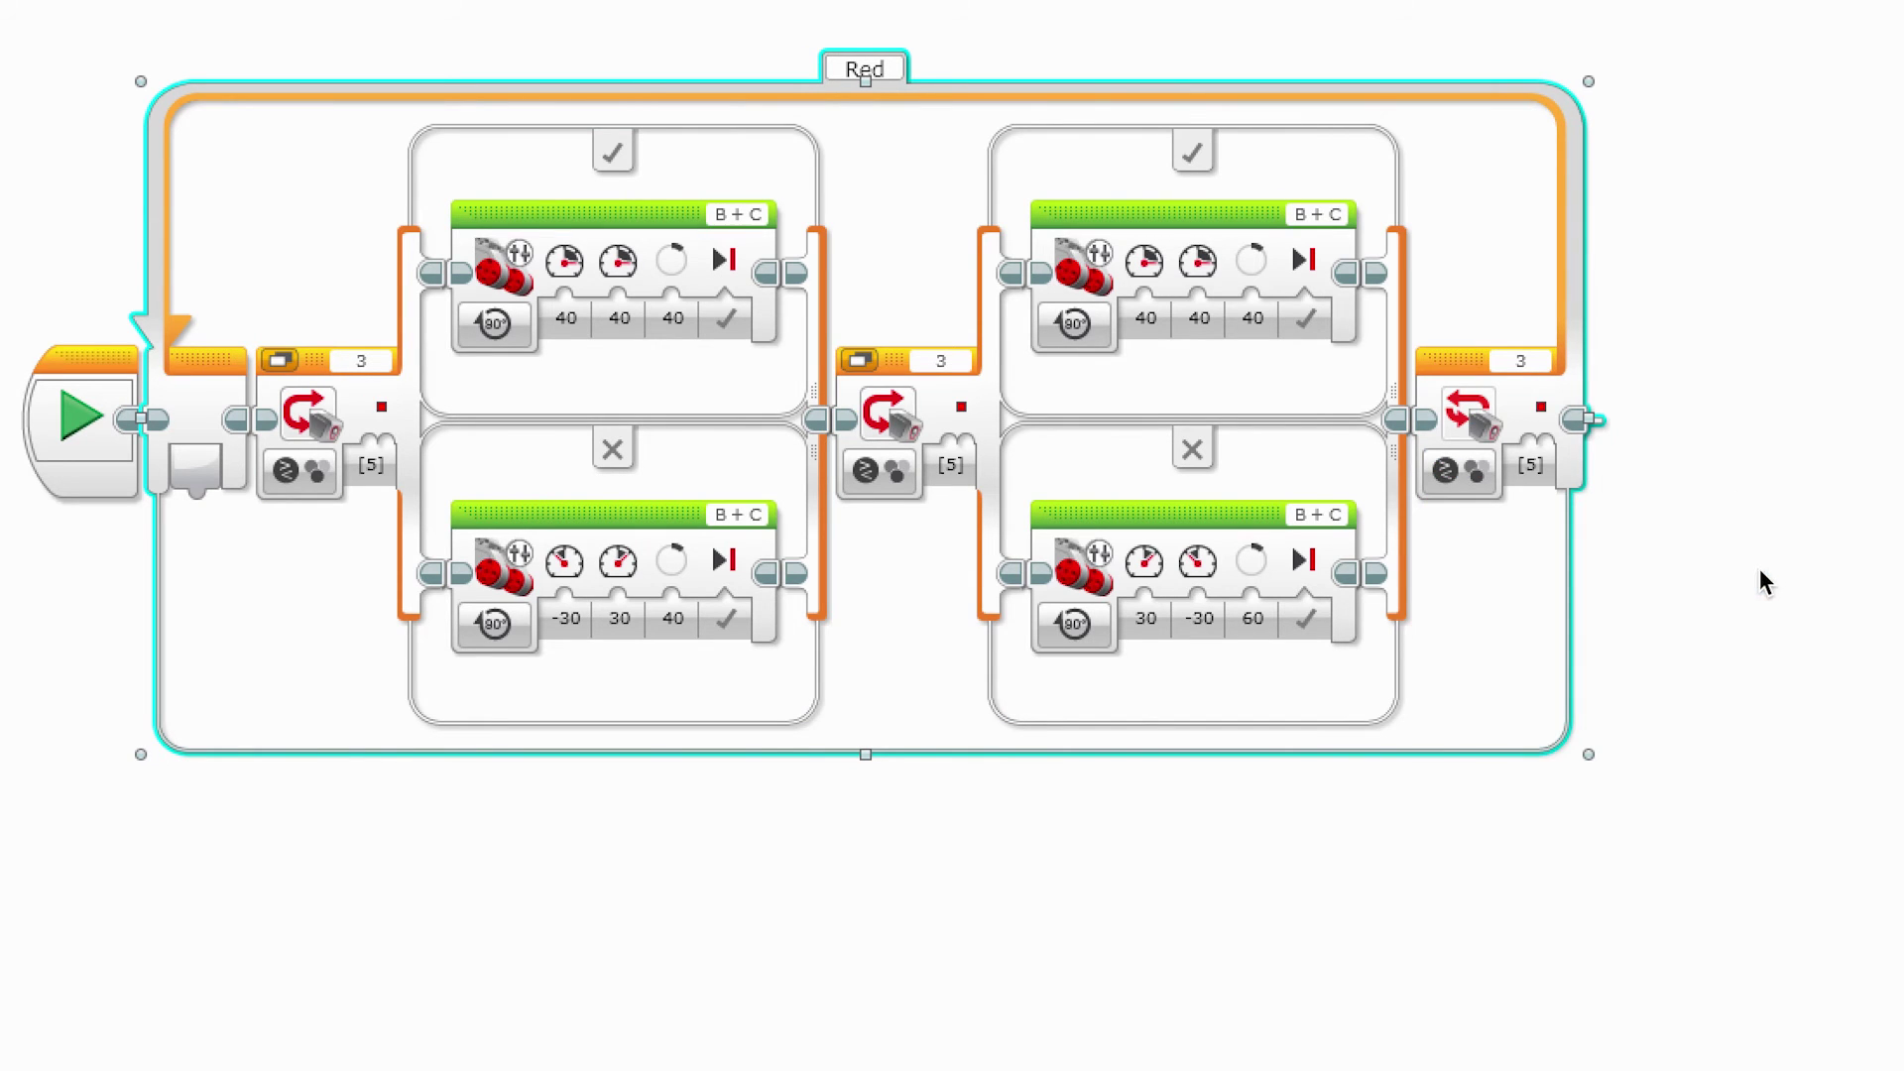
pyautogui.click(1532, 464)
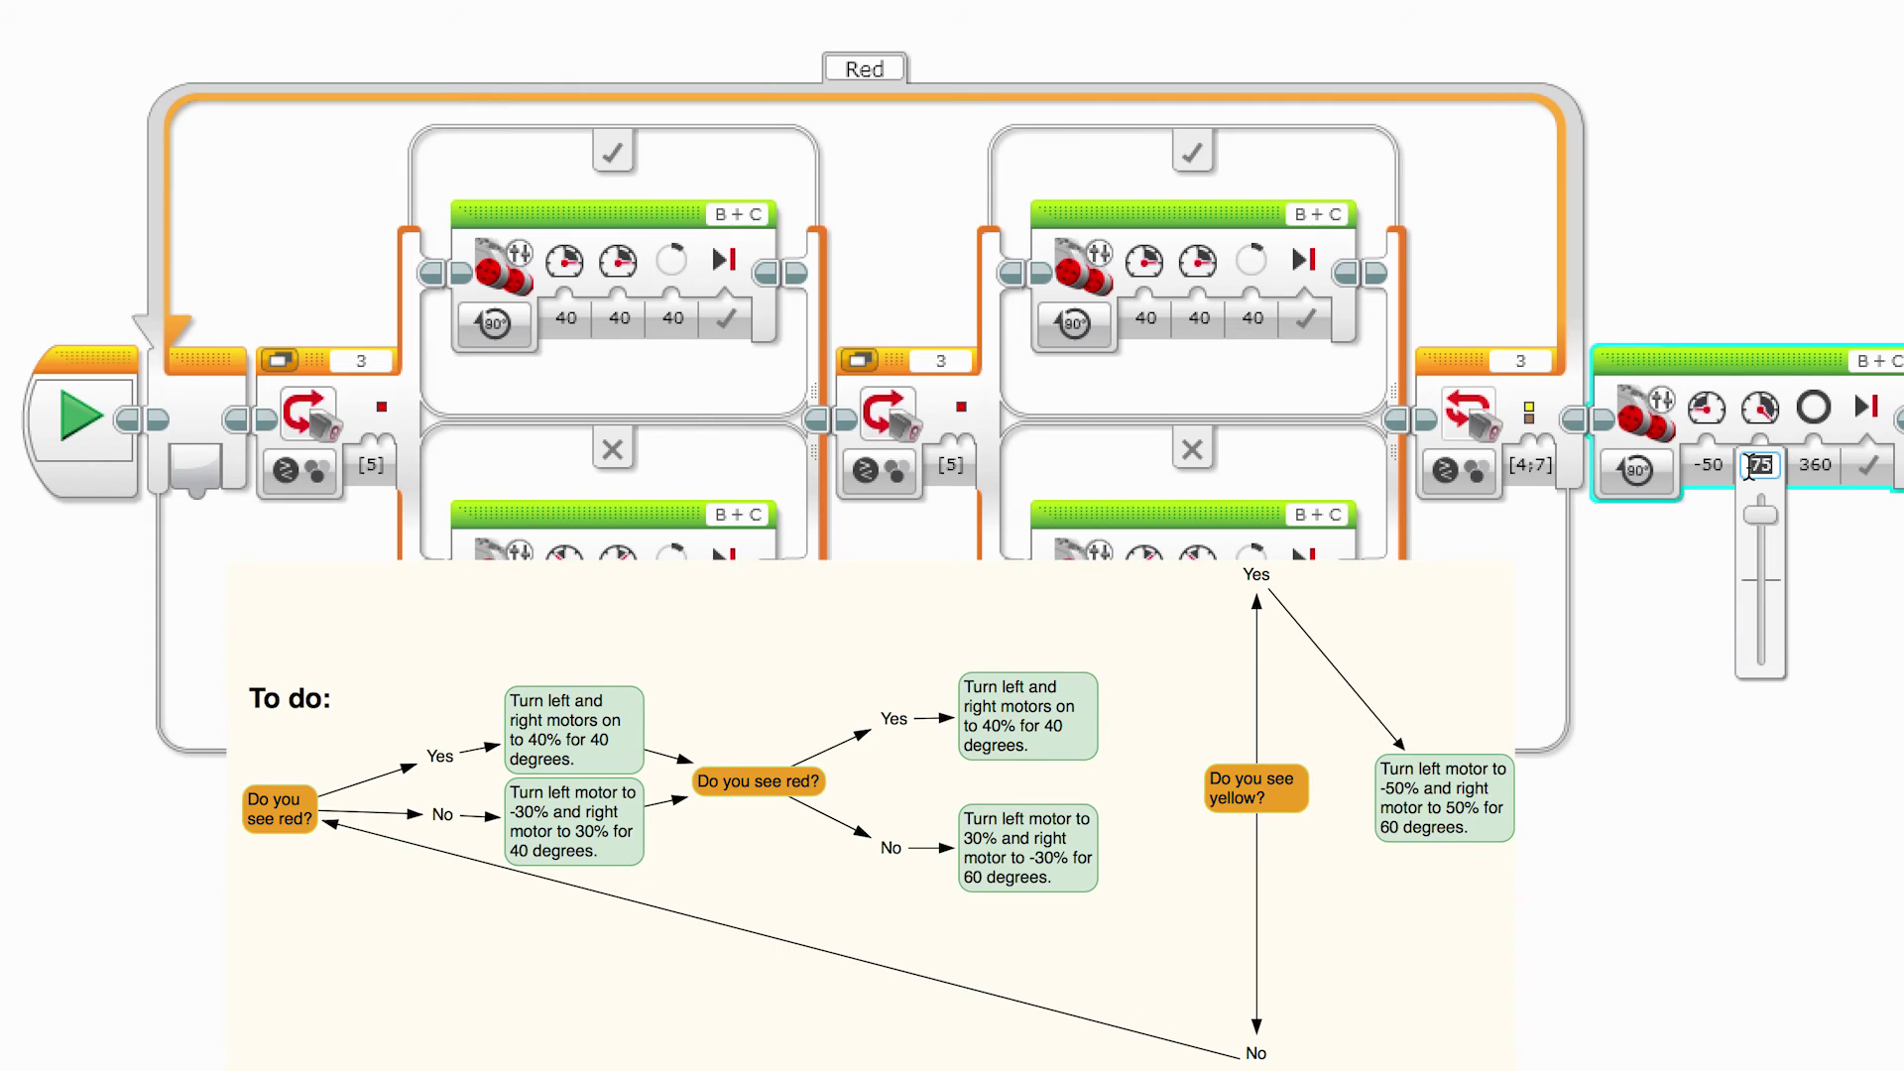
pyautogui.click(1813, 465)
pyautogui.write('60')
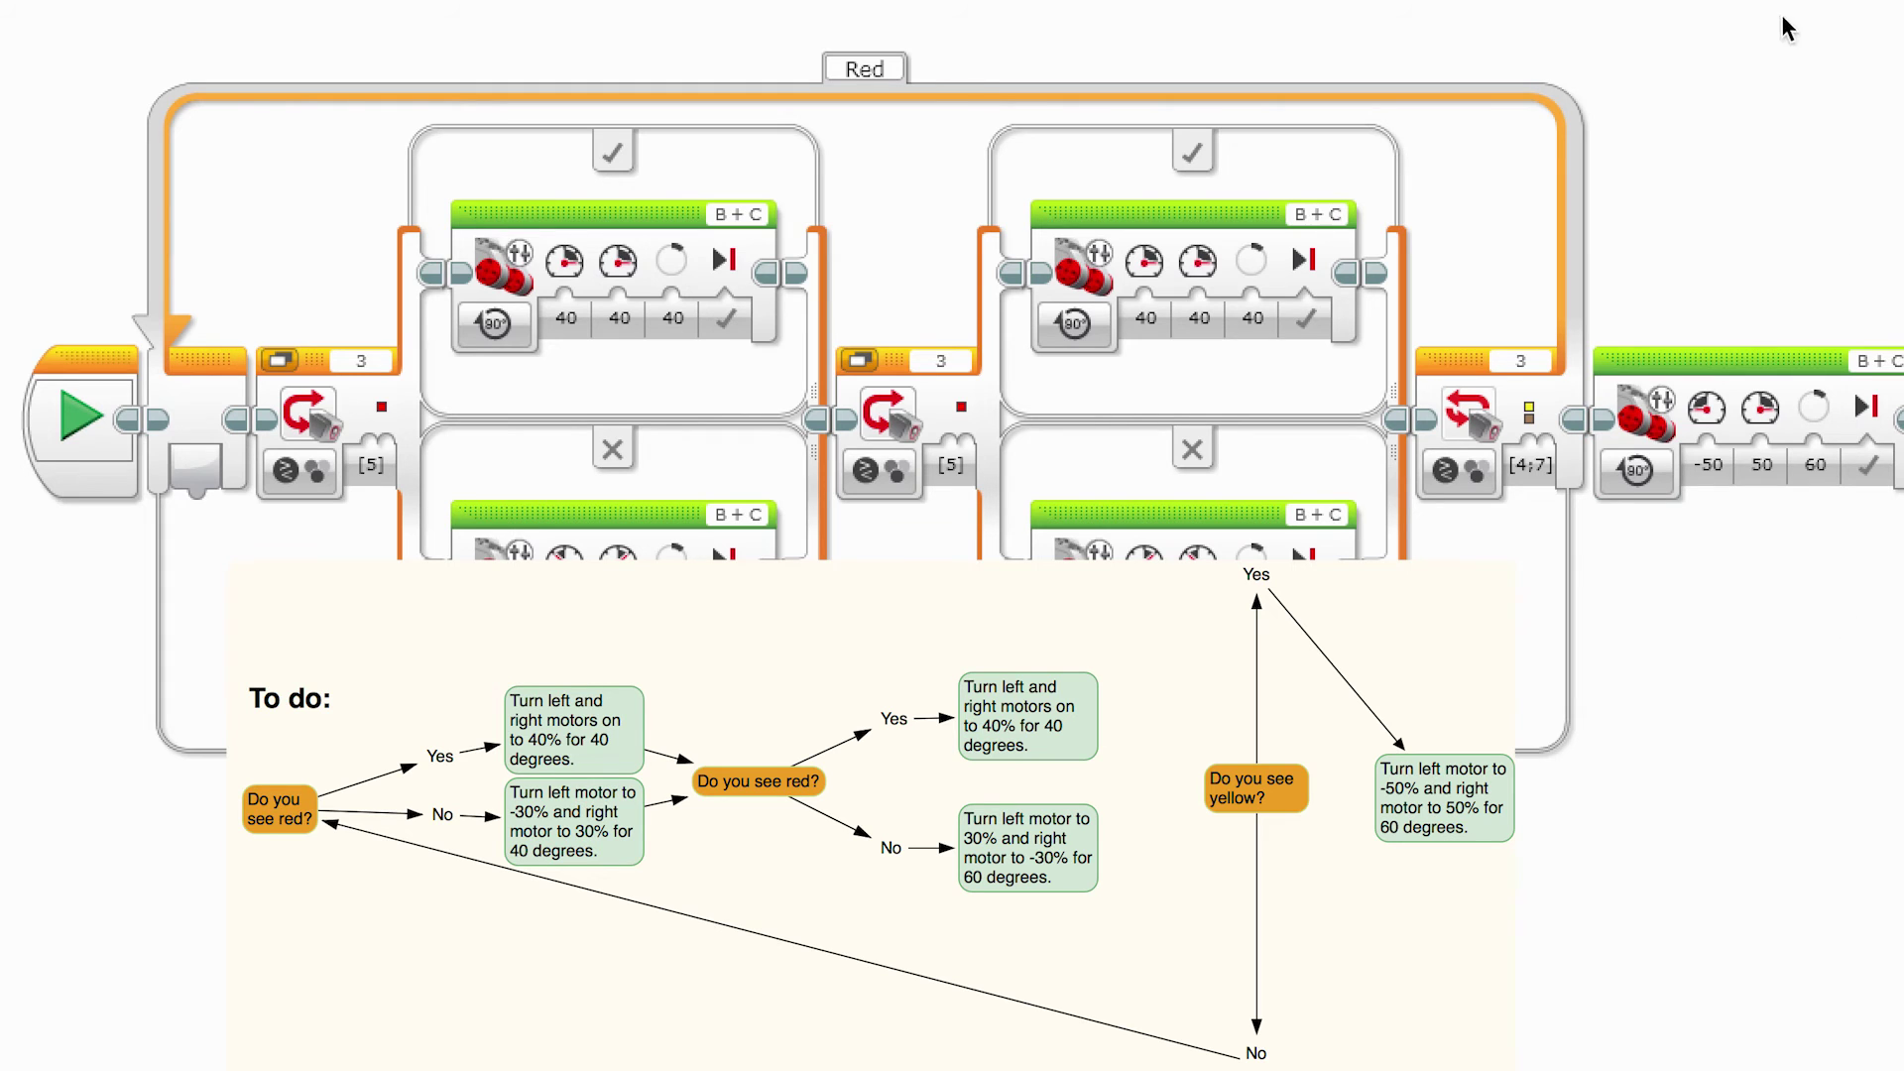
# Step: Duplicate the Red loop and place the copy after the -50/50 turn block
pyautogui.moveTo(1757, 87)
pyautogui.mouseDown()
pyautogui.moveTo(1477, 272)
pyautogui.moveTo(1443, 270)
pyautogui.mouseUp()
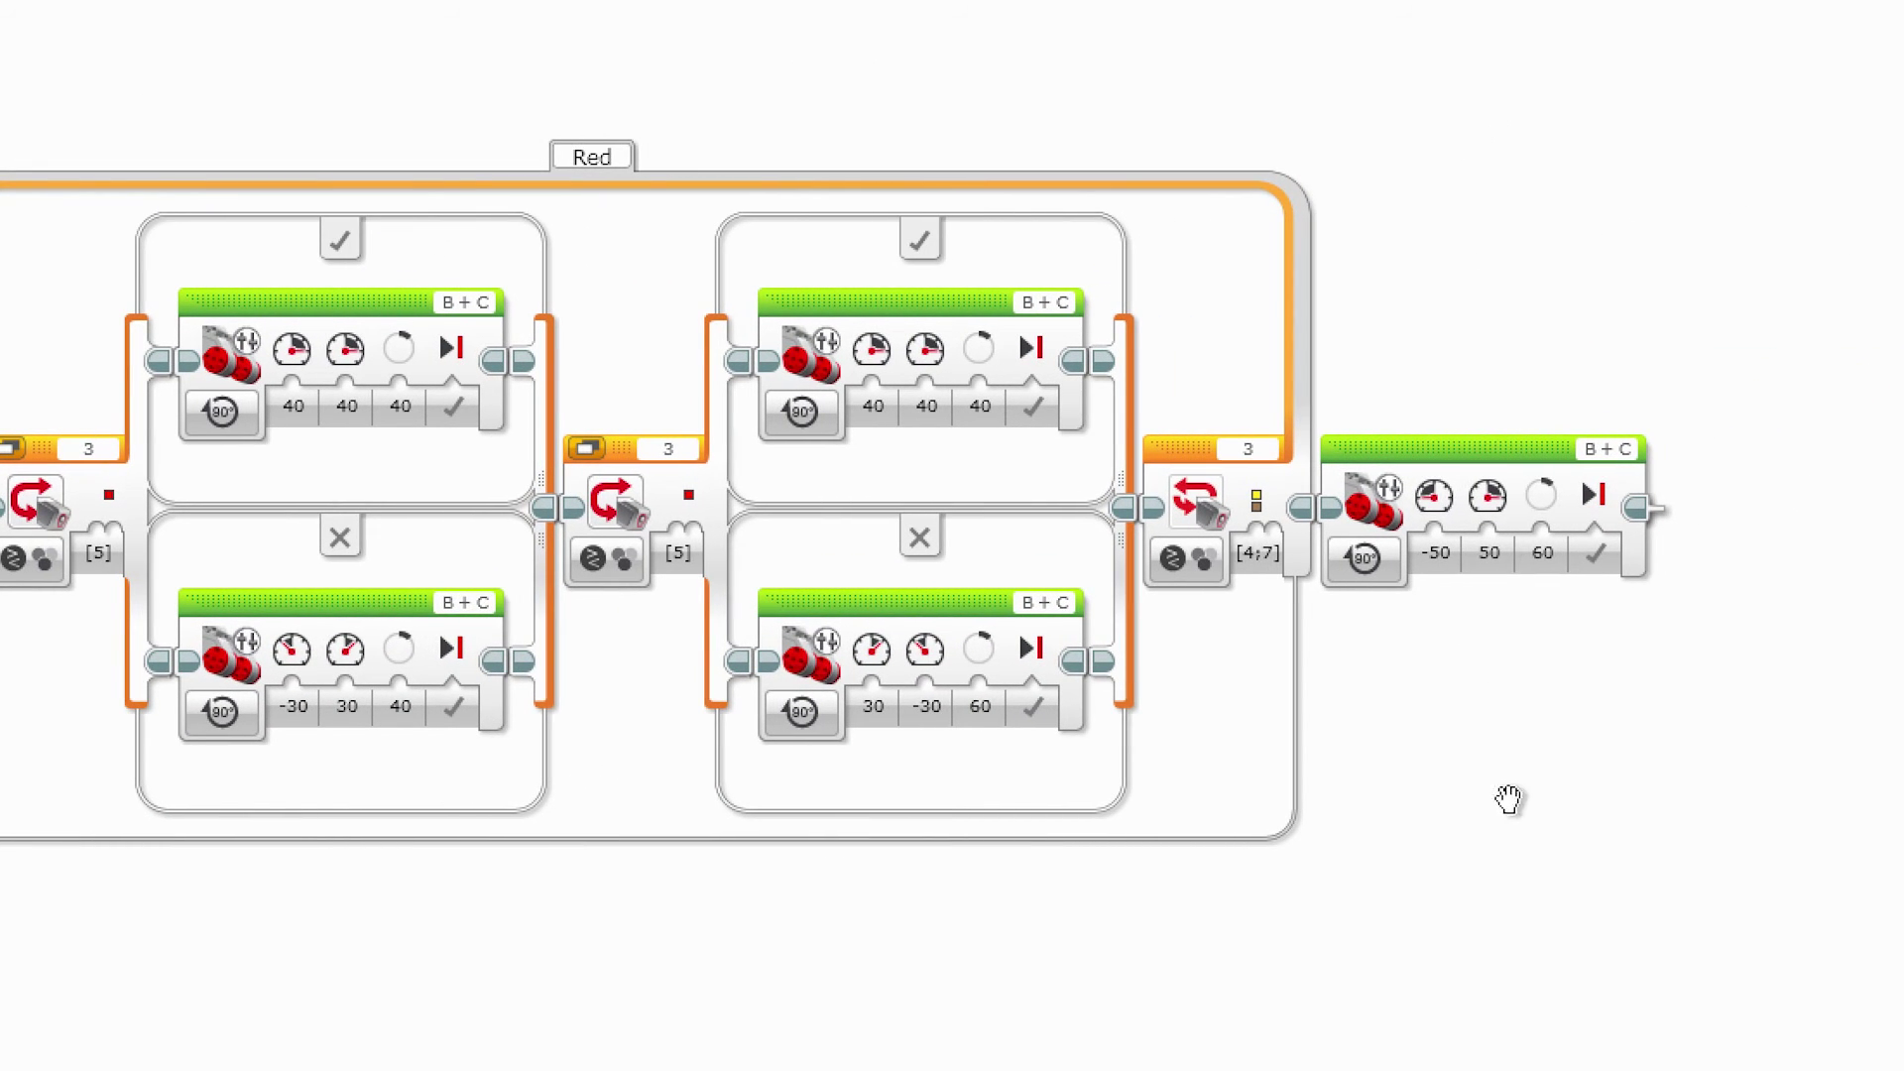
pyautogui.click(982, 186)
pyautogui.keyDown('ctrl'); pyautogui.moveTo(346, 195); pyautogui.dragTo(524, 276); pyautogui.keyUp('ctrl')
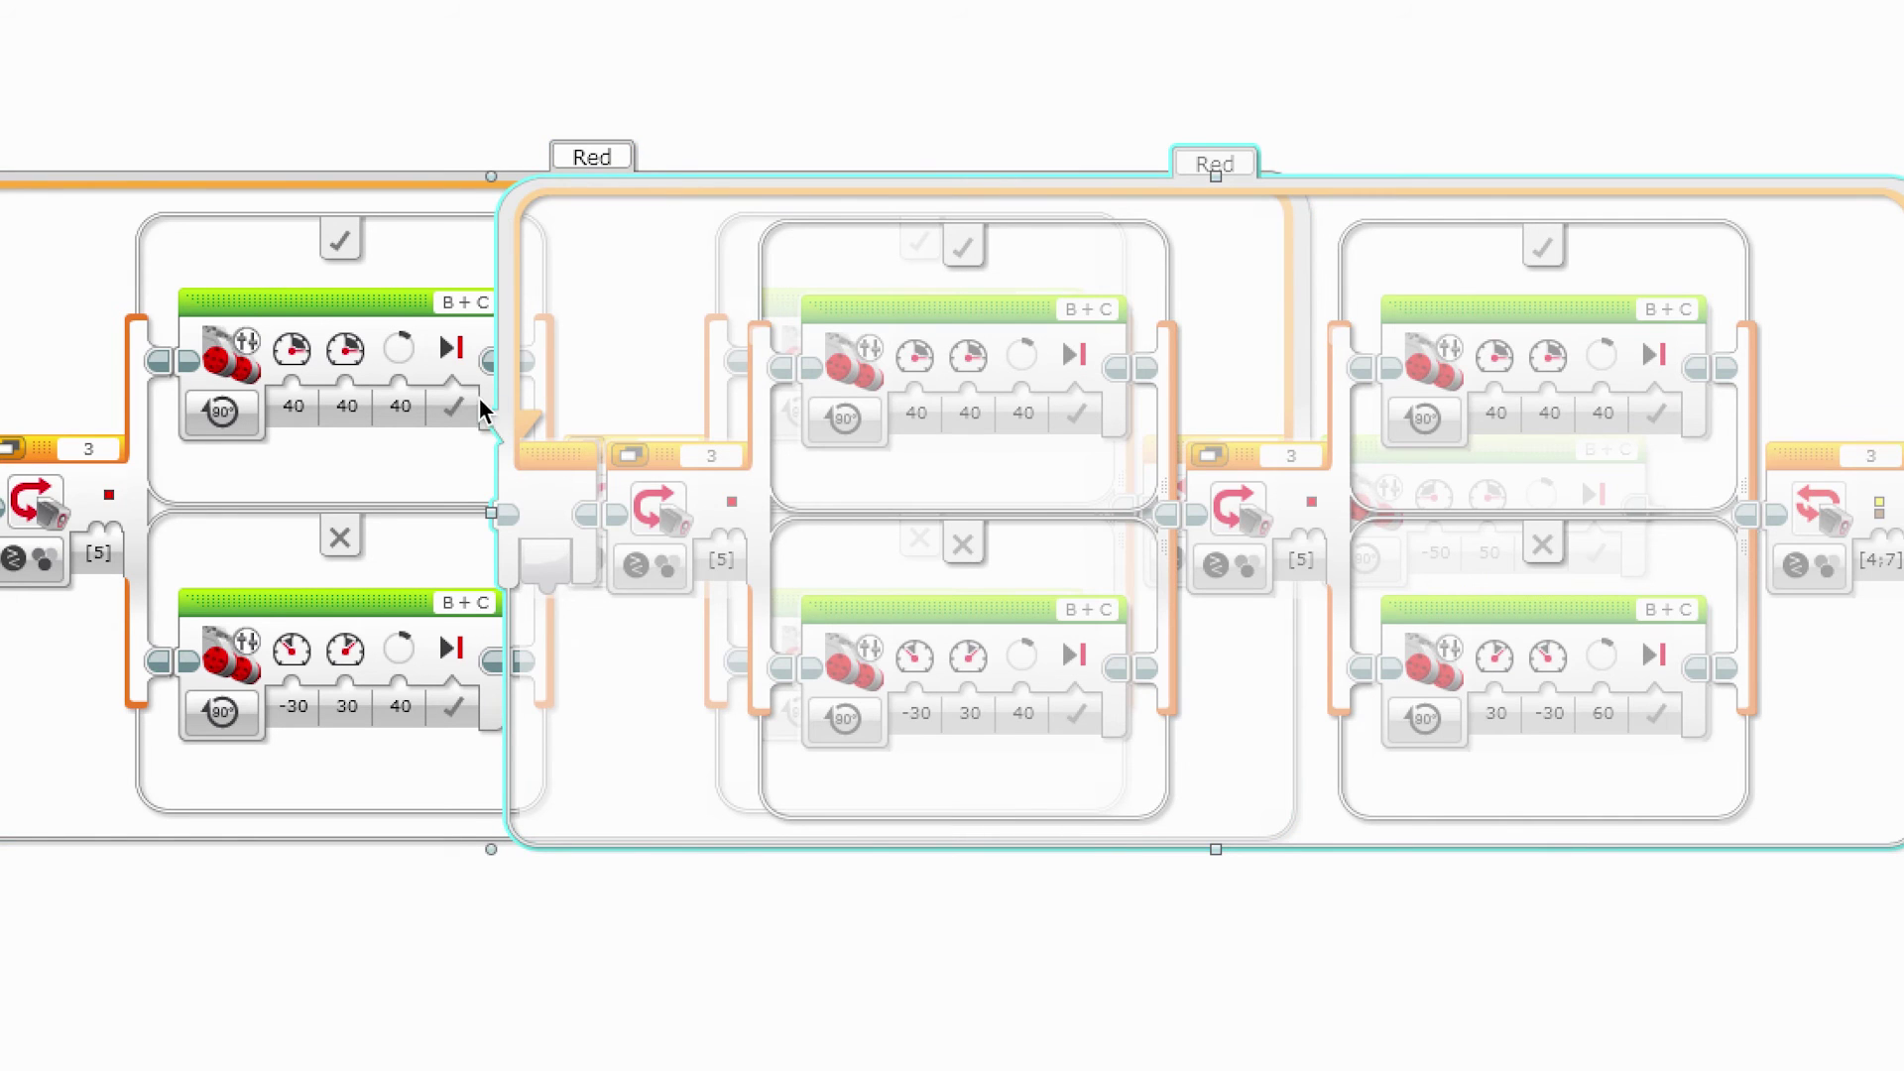
pyautogui.moveTo(529, 429); pyautogui.dragTo(1042, 448)
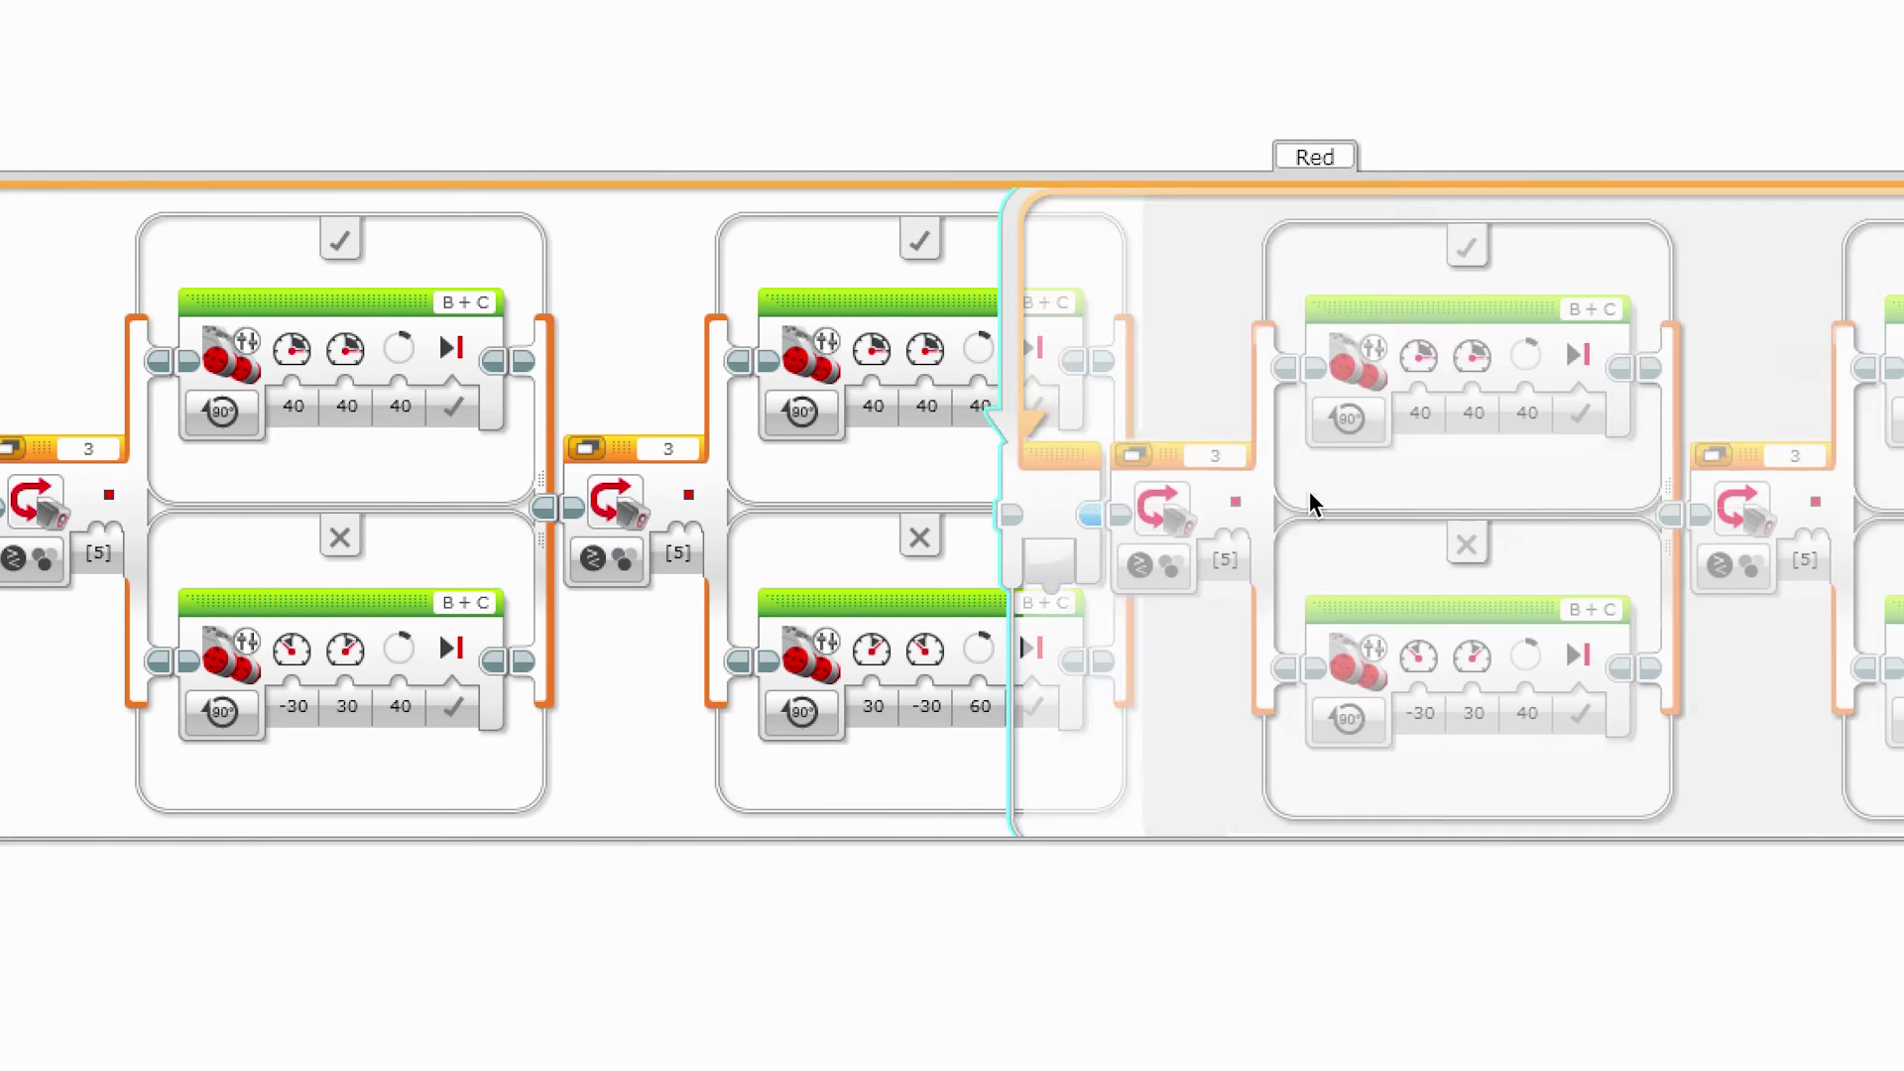
# Step: Change the copy's first switch colours from red to yellow and brown, and edit its motor degrees
pyautogui.click(648, 562)
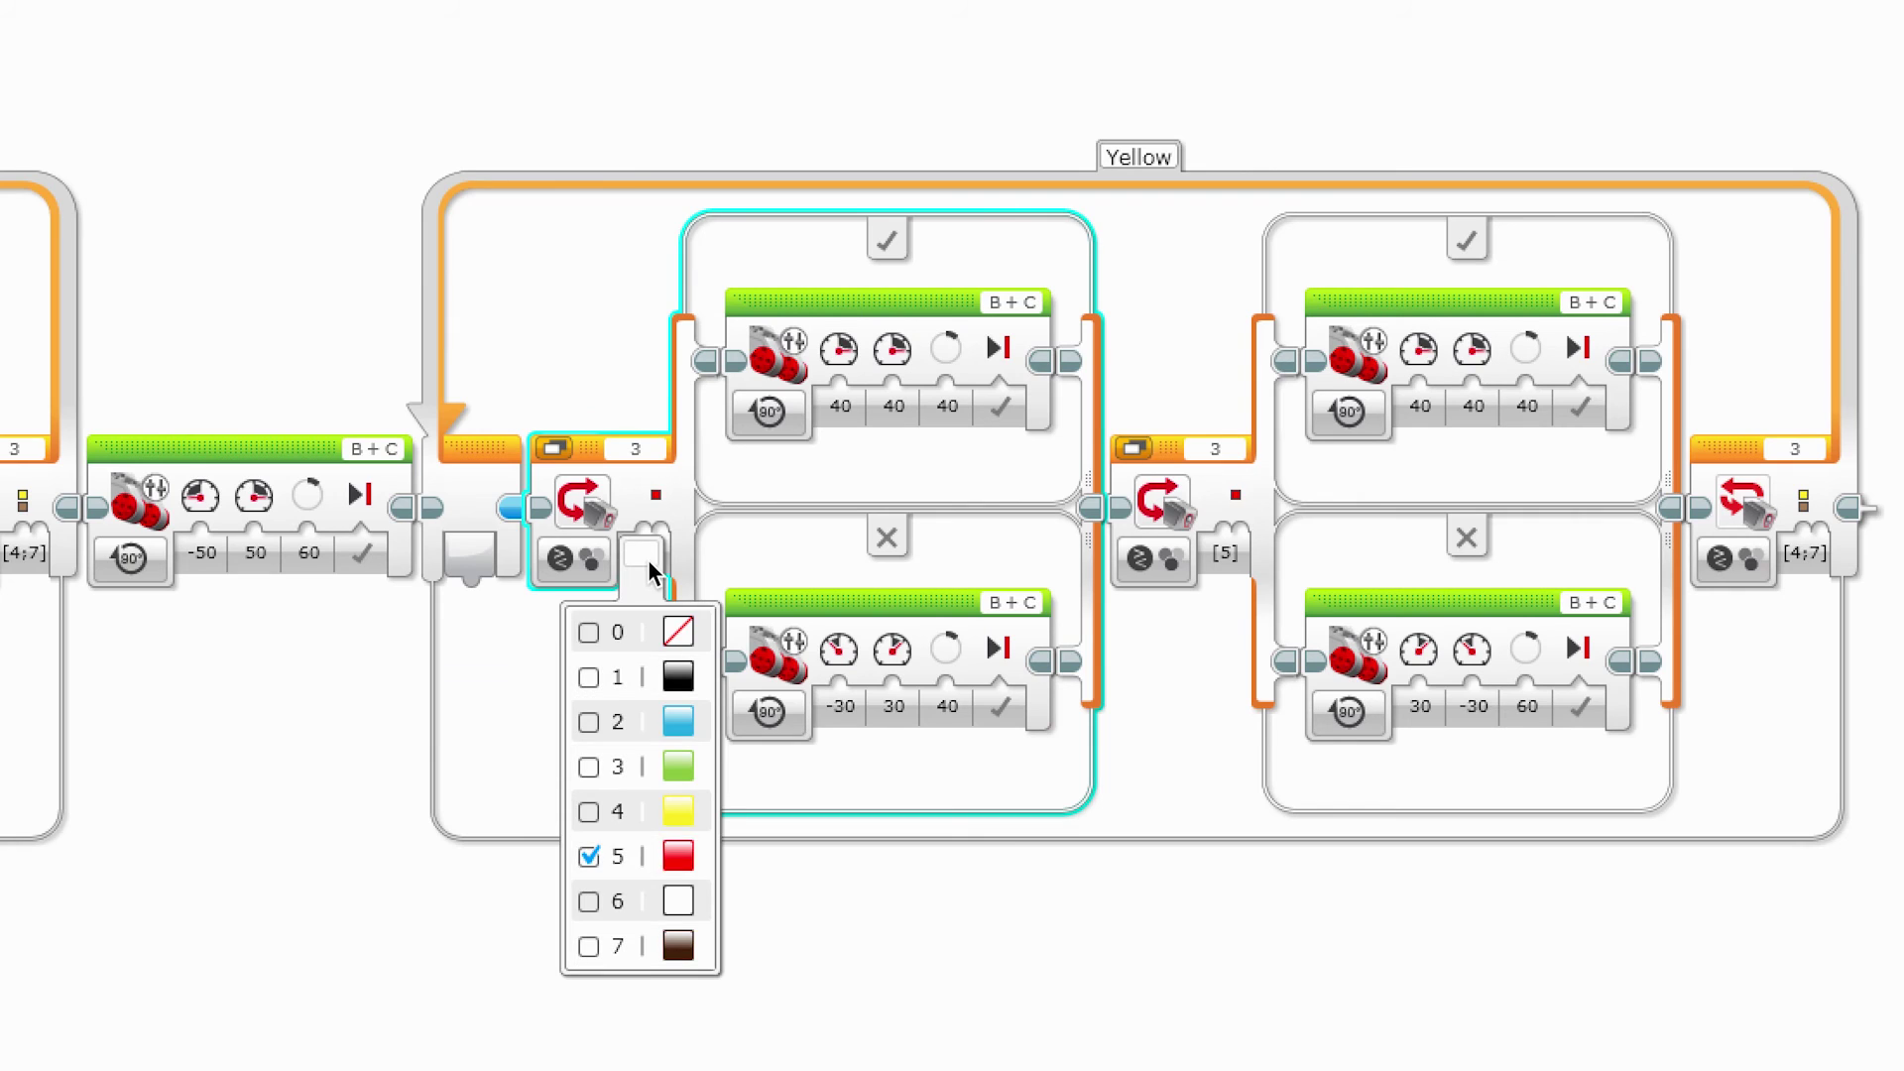
pyautogui.click(588, 813)
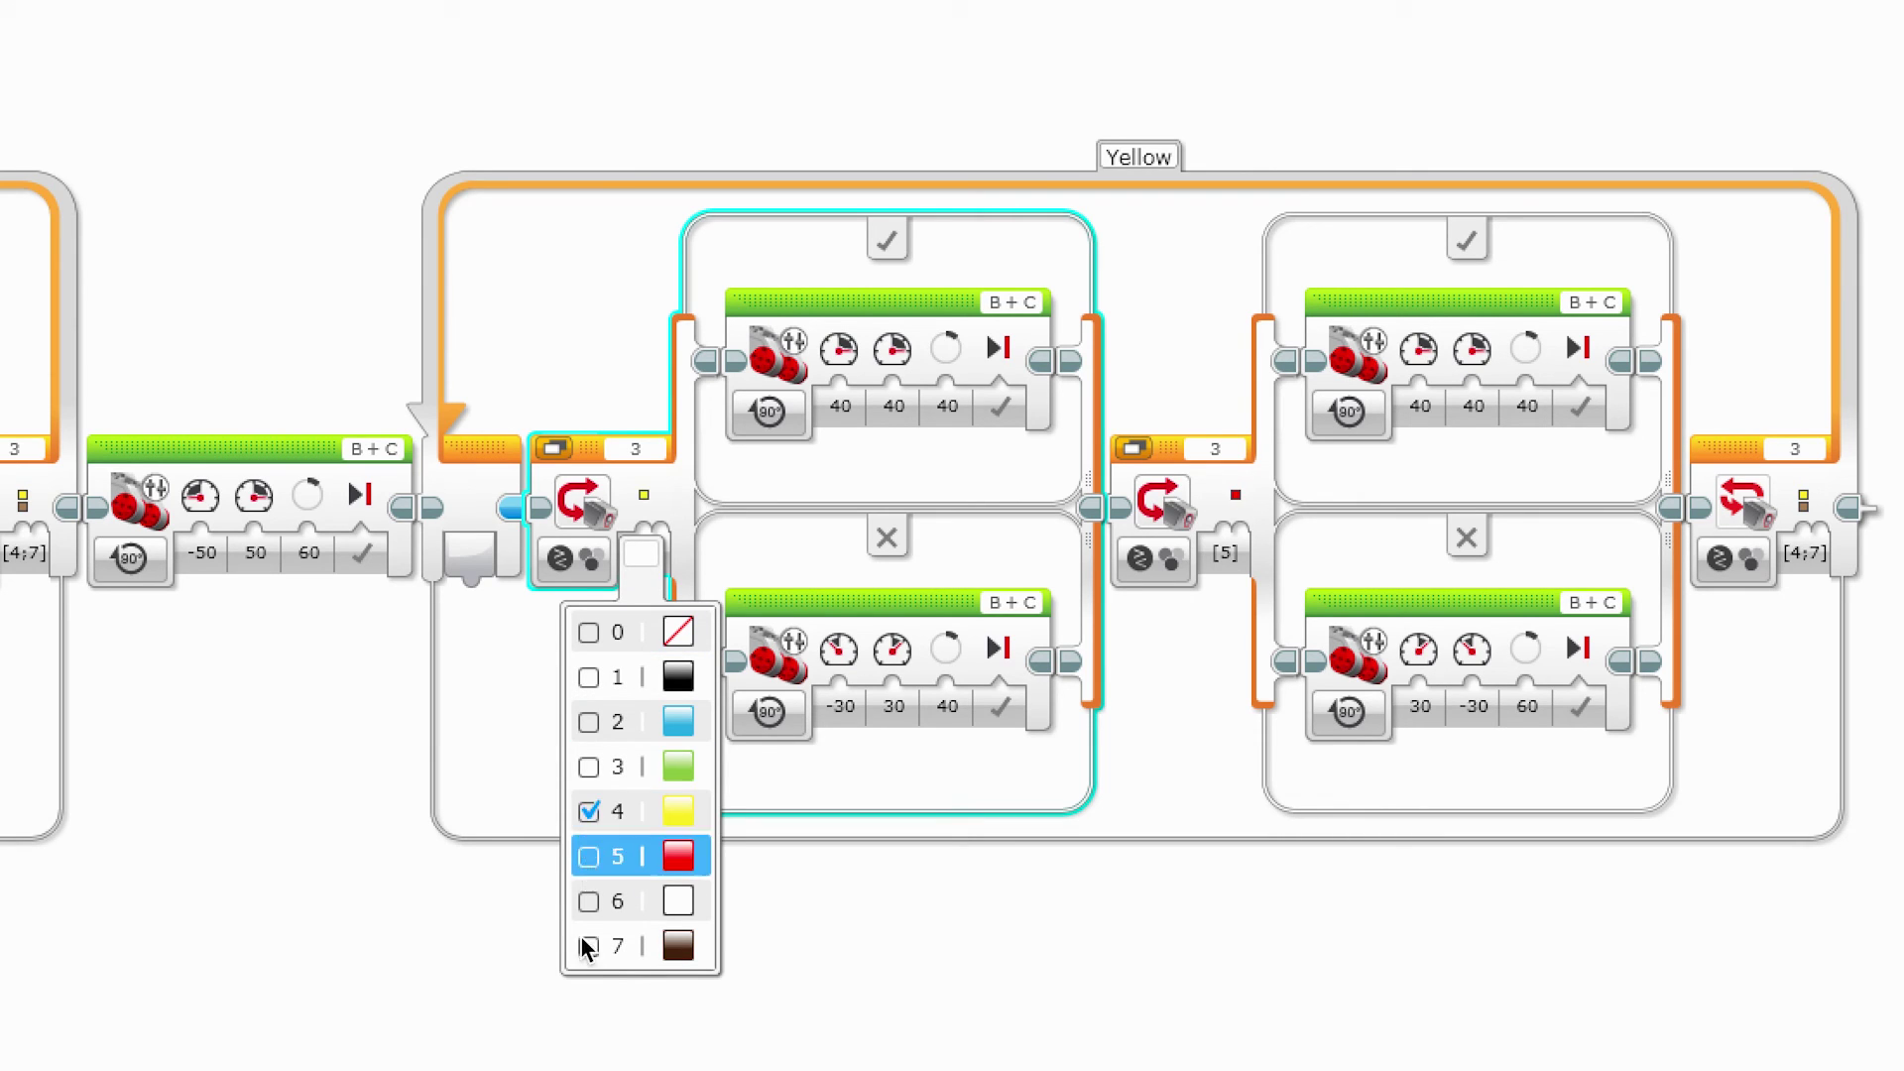
pyautogui.click(587, 947)
pyautogui.click(877, 355)
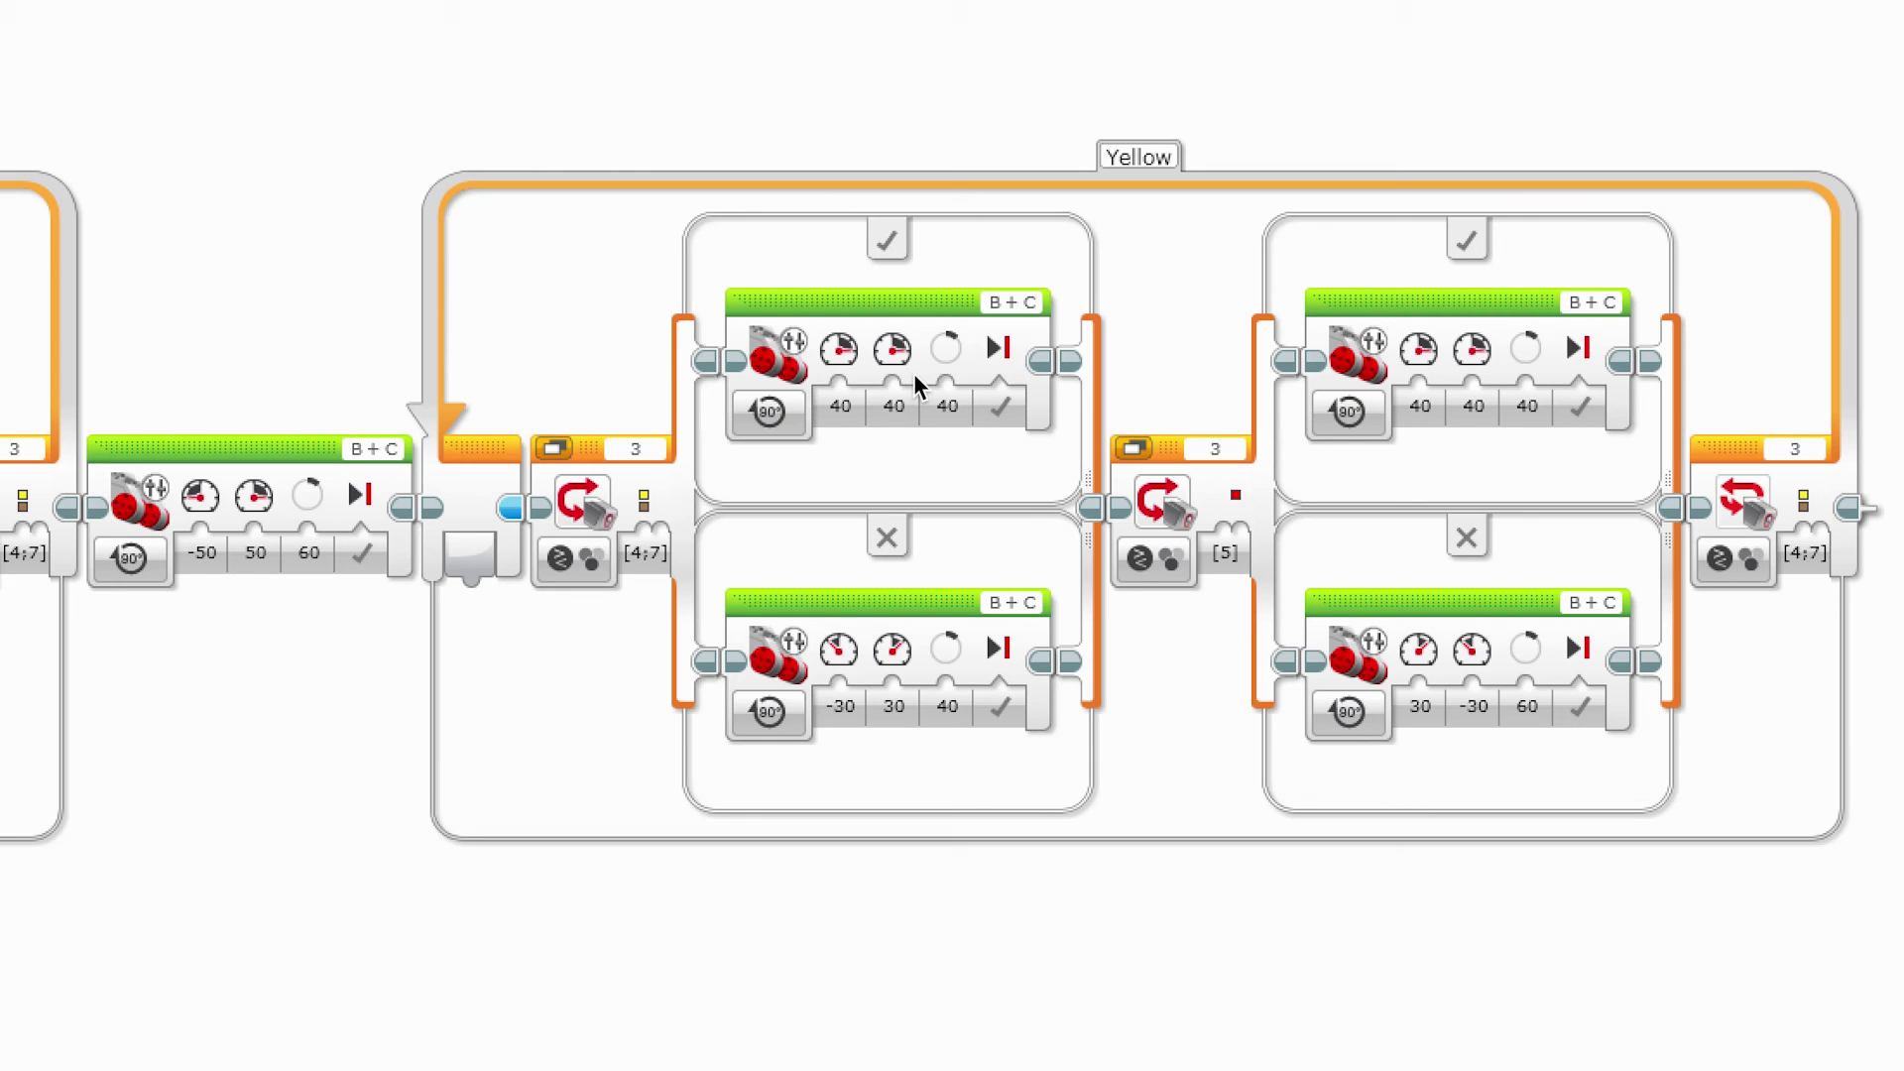
pyautogui.click(946, 707)
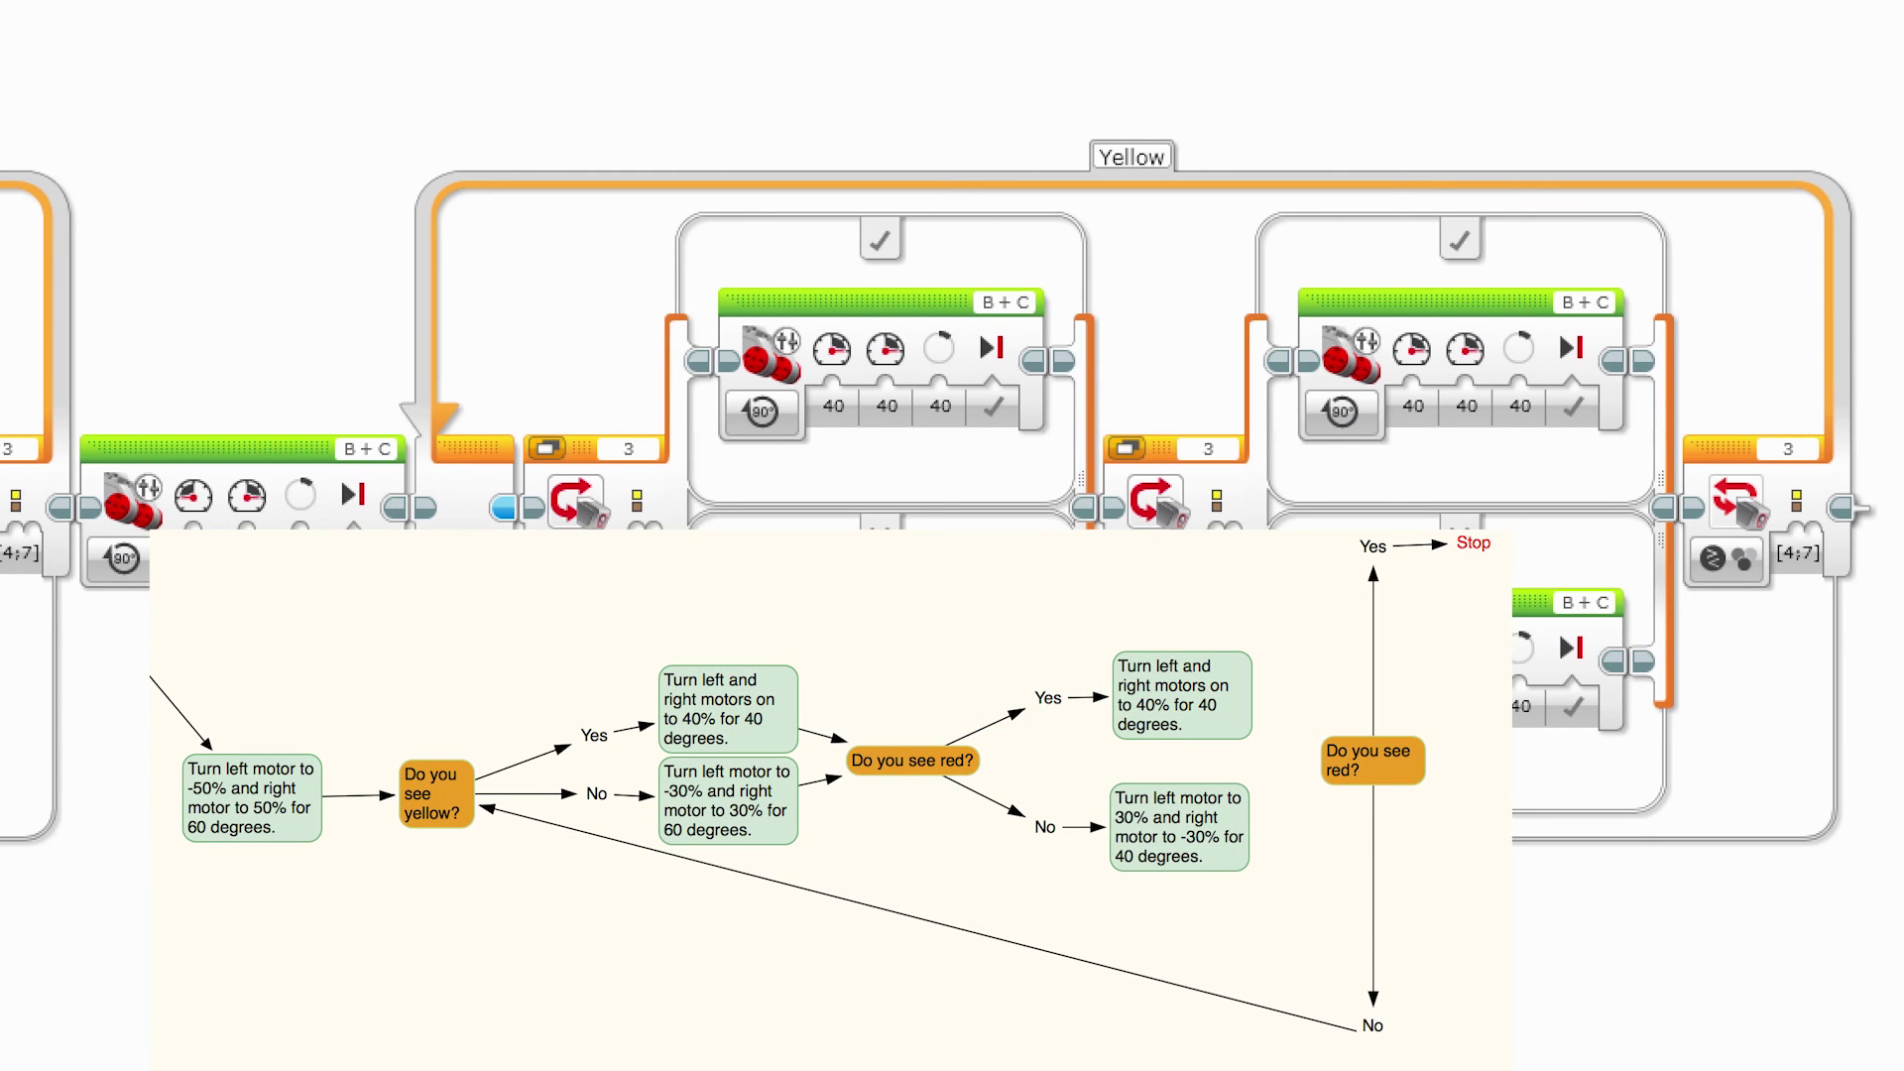
# Step: Open the Yellow loop's stopping-colour checklist, currently yellow and brown [4;7]
pyautogui.click(1795, 556)
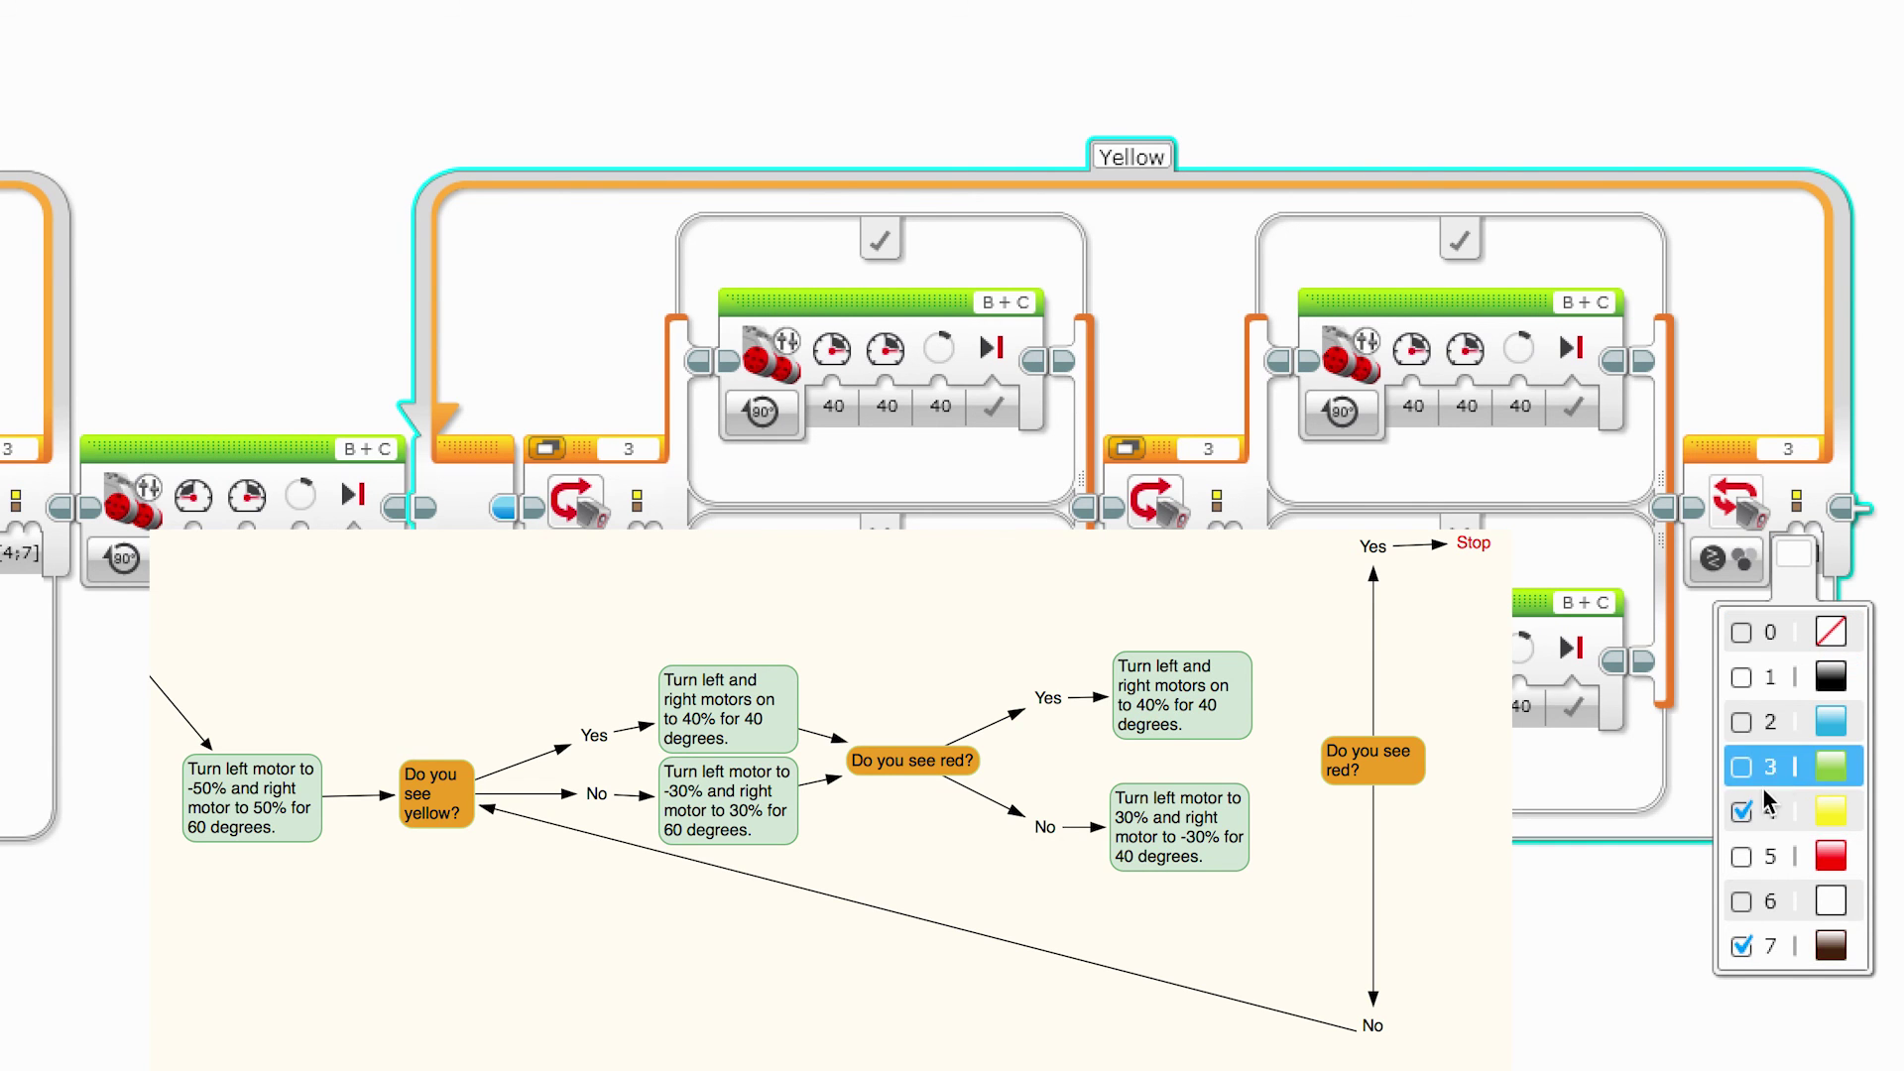